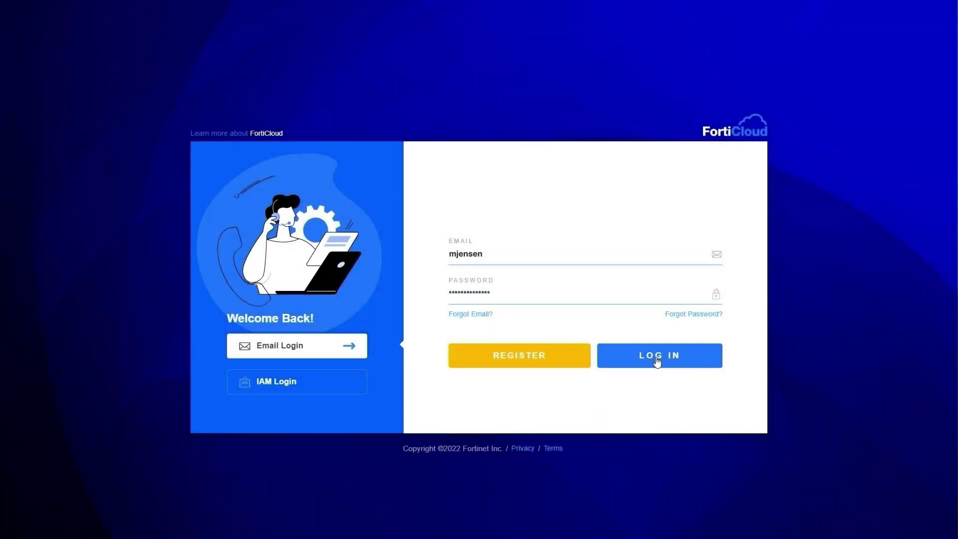
click(657, 362)
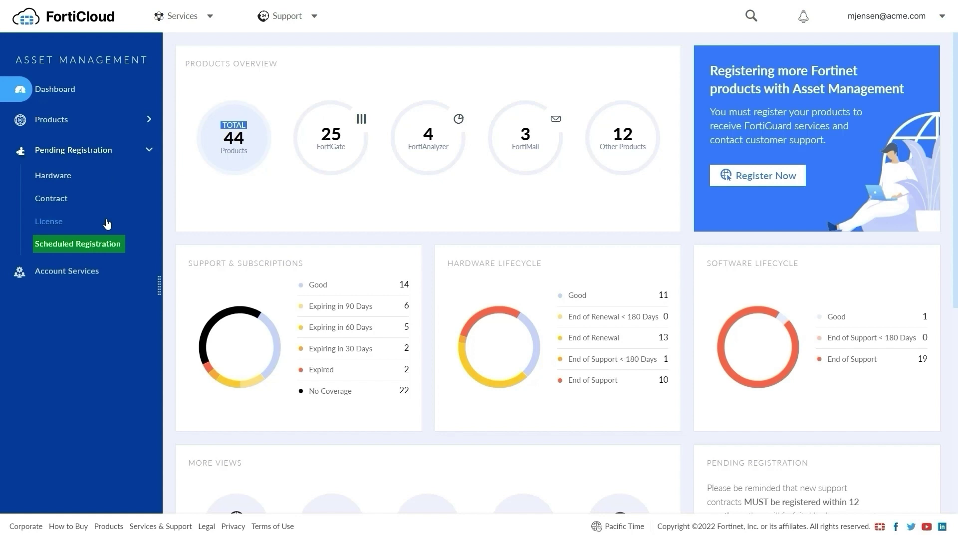
- Open pending hardware registrations, expand order 101007, and toggle the Incomplete filter on and off
click(78, 178)
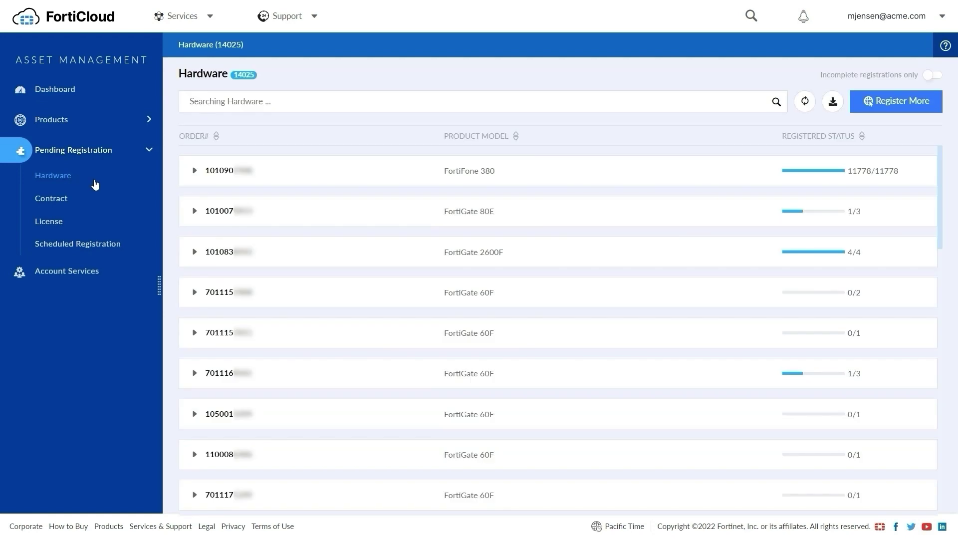
click(194, 210)
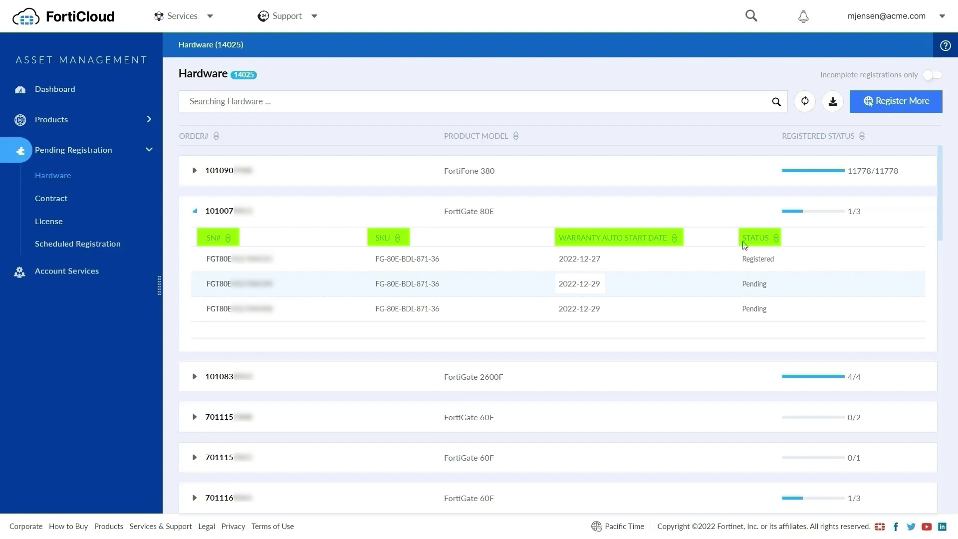
click(929, 76)
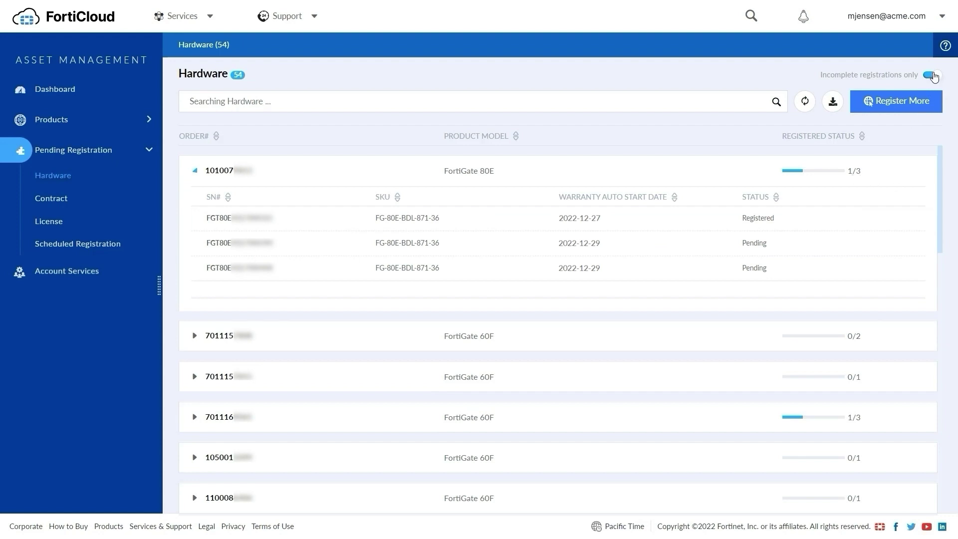
click(931, 75)
- Search the hardware list for 60F, then open and dismiss the export format menu
click(702, 106)
text(60F)
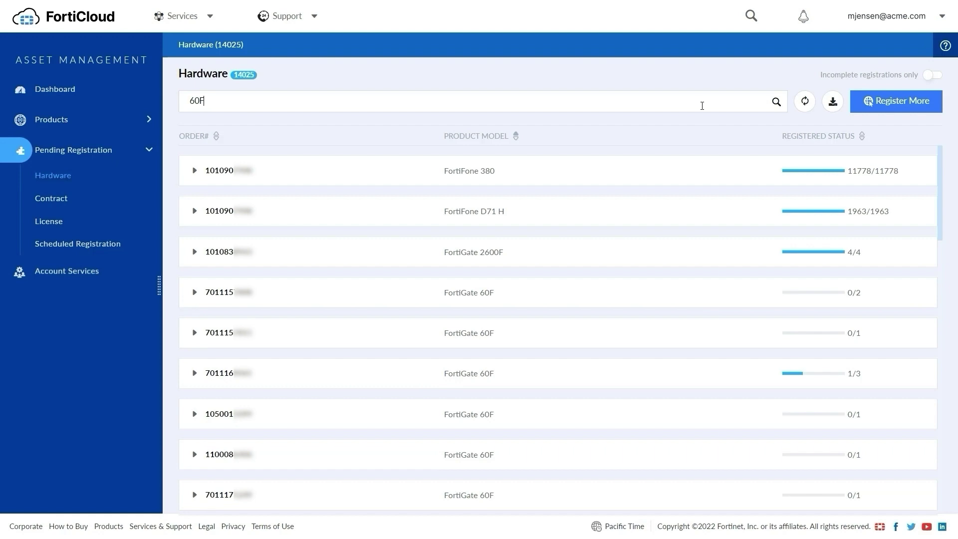
key(Return)
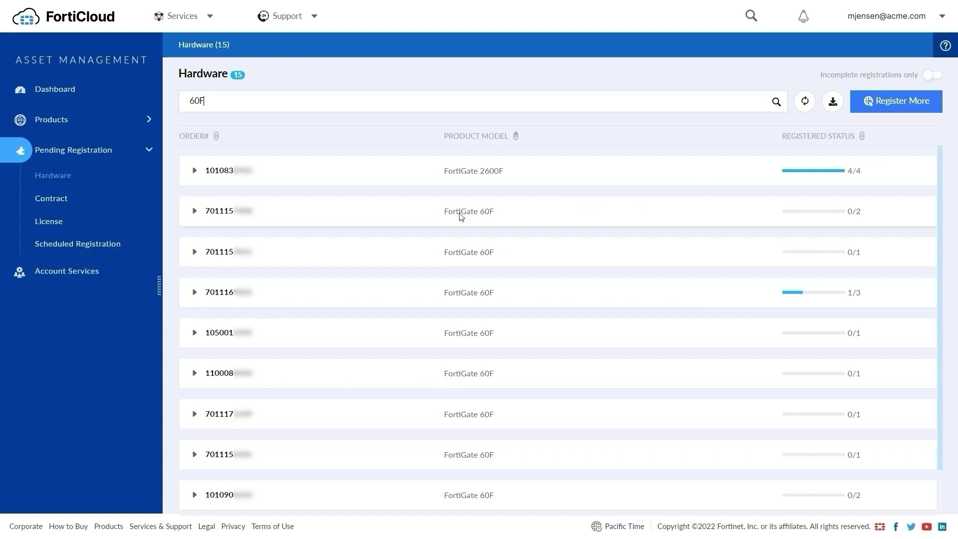
click(833, 101)
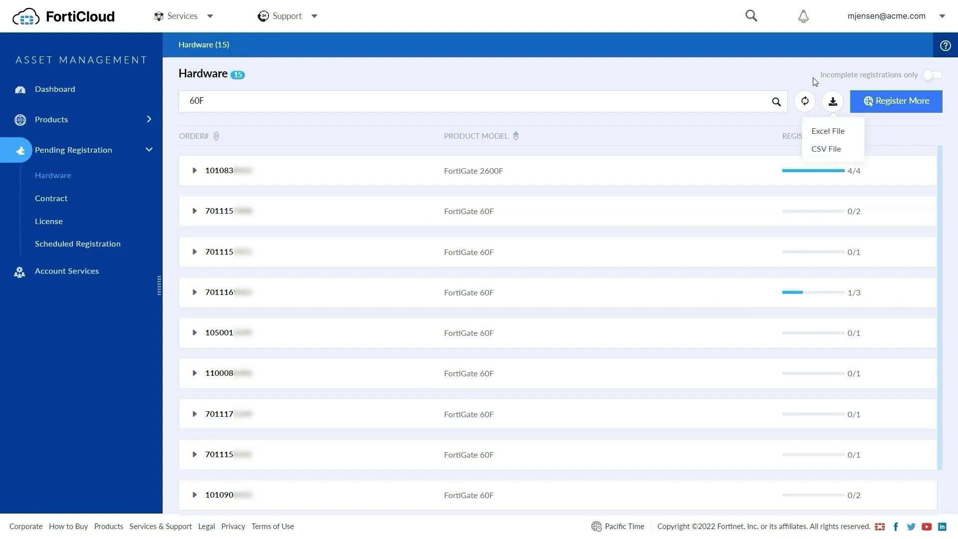
click(564, 98)
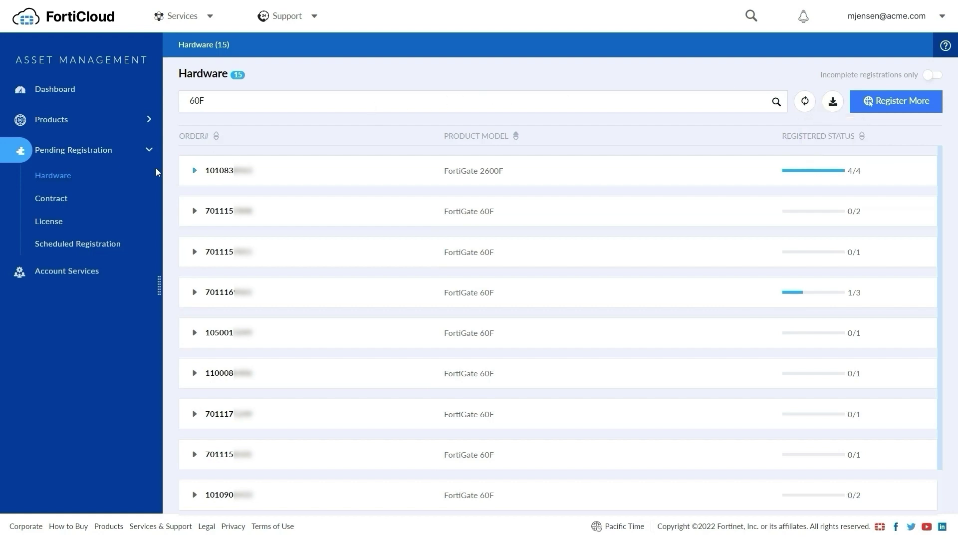
- Expand the 24x7 Enterprise Bundle contract order, then expand and collapse the FAZ-VM-EVAL license order
click(82, 196)
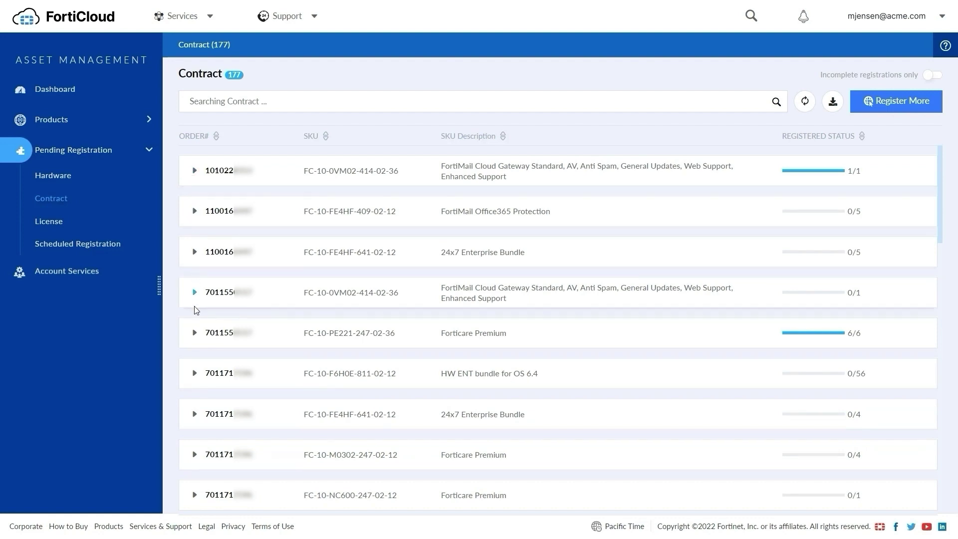
click(194, 252)
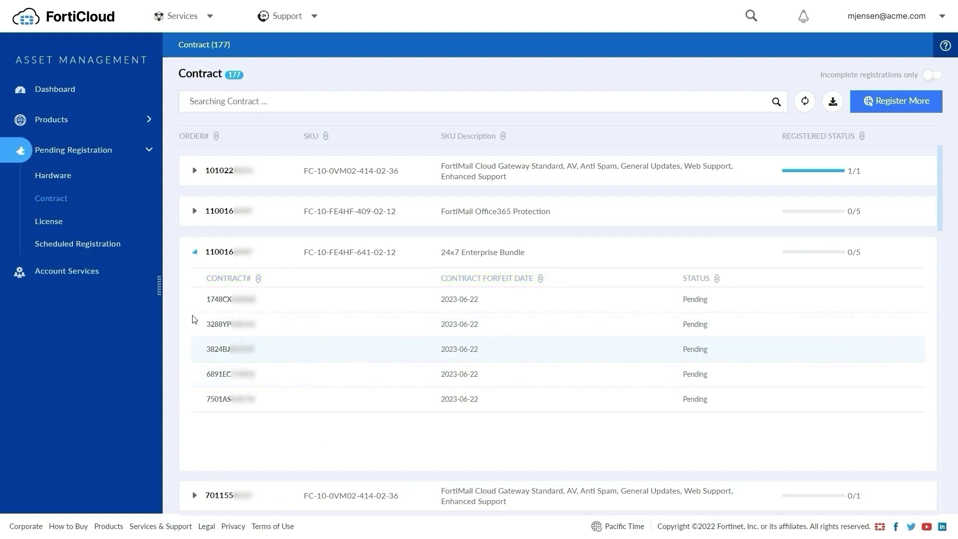
click(79, 223)
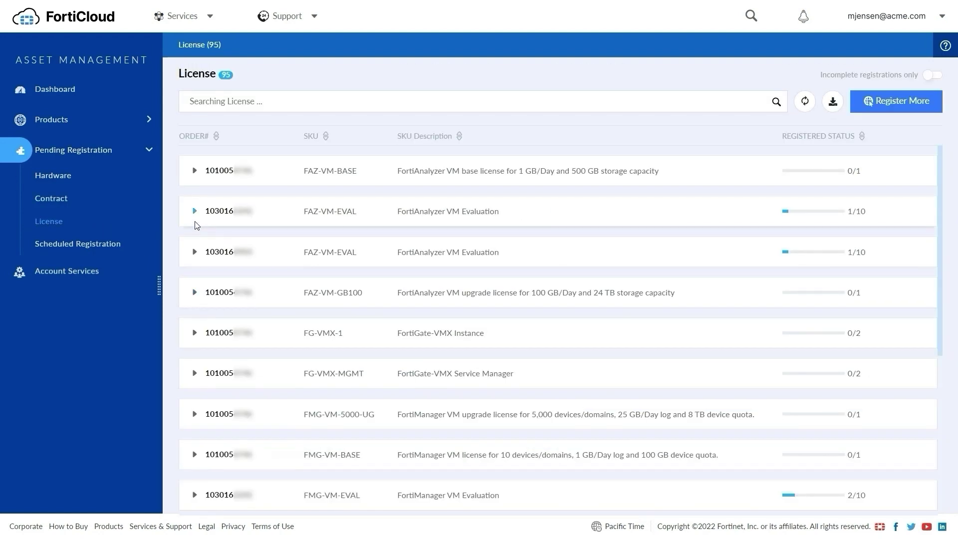
click(195, 214)
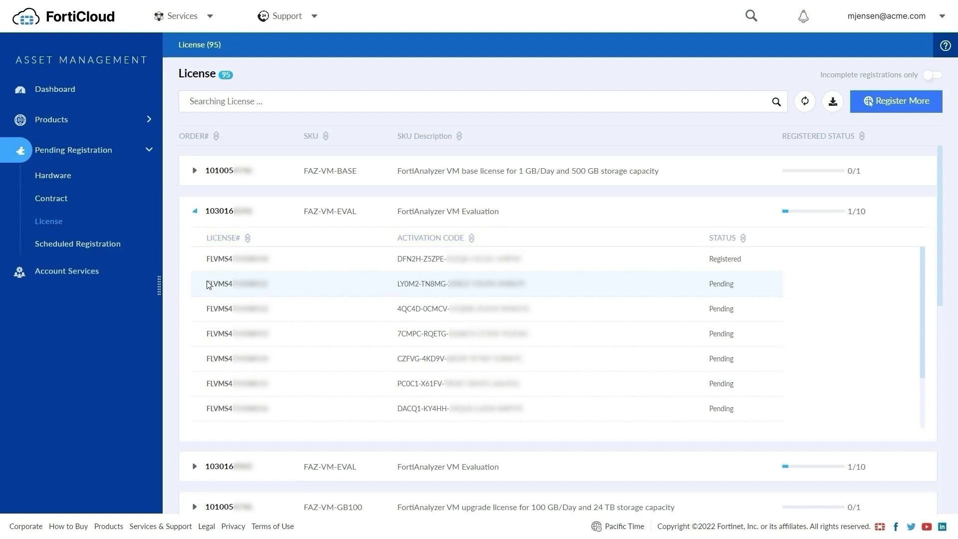
click(194, 211)
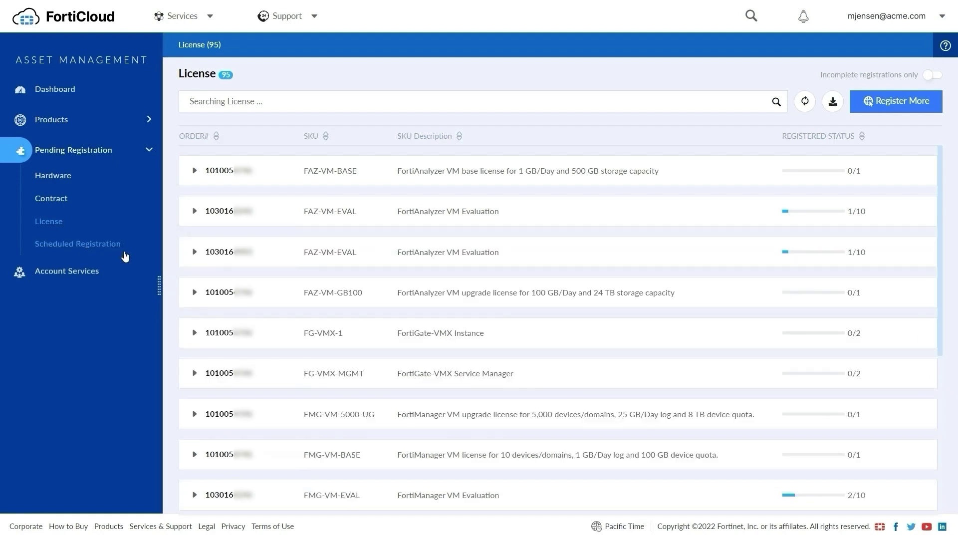
- Show Scheduled Registration for the Last 90 Days and expand batches 57662 and 57663
click(128, 248)
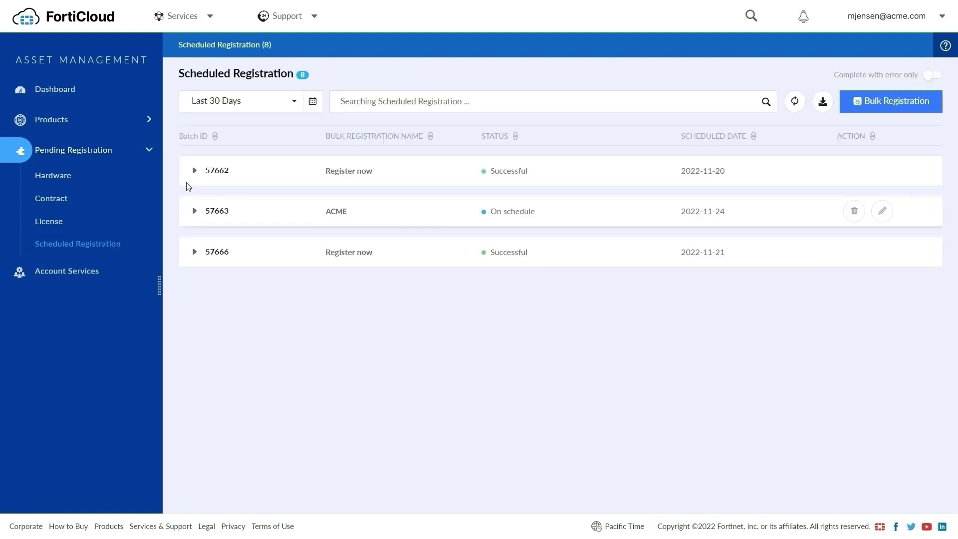
click(293, 101)
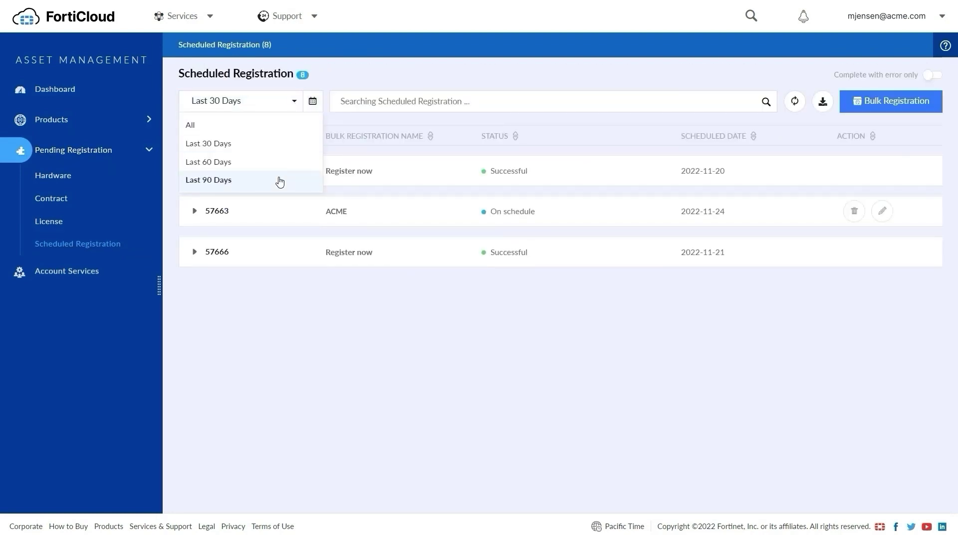
click(279, 181)
click(196, 213)
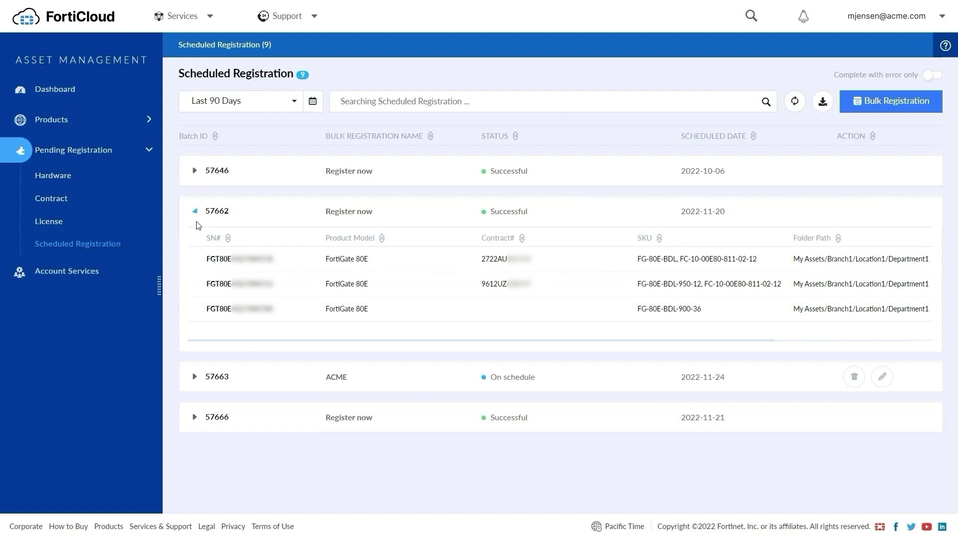
click(195, 377)
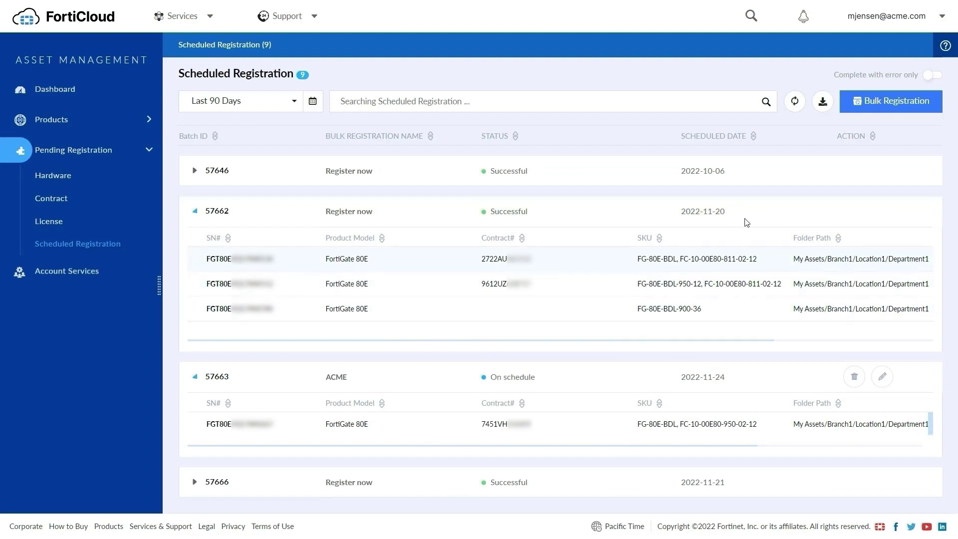
- Start a bulk registration for a non-government user with partner Other and continue
click(862, 104)
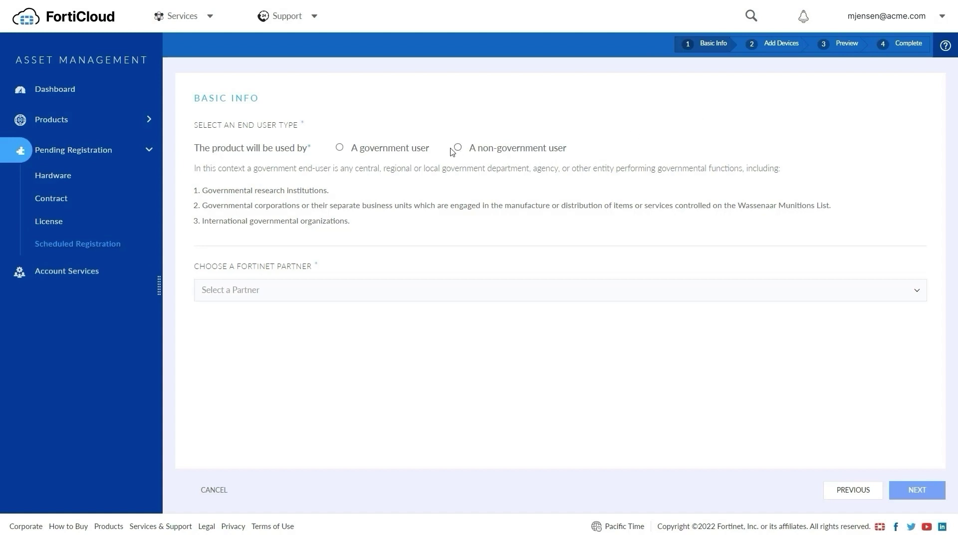
click(457, 150)
click(457, 298)
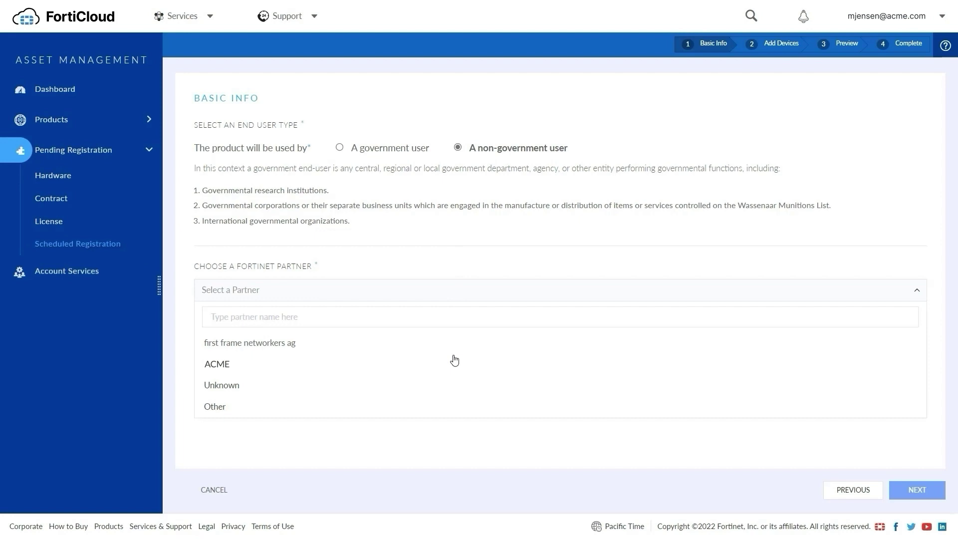
click(453, 404)
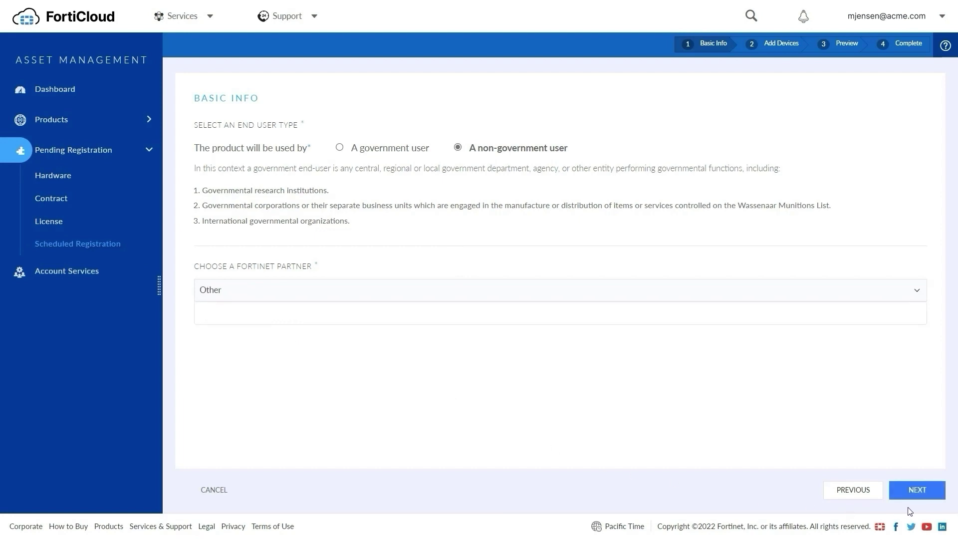
click(916, 491)
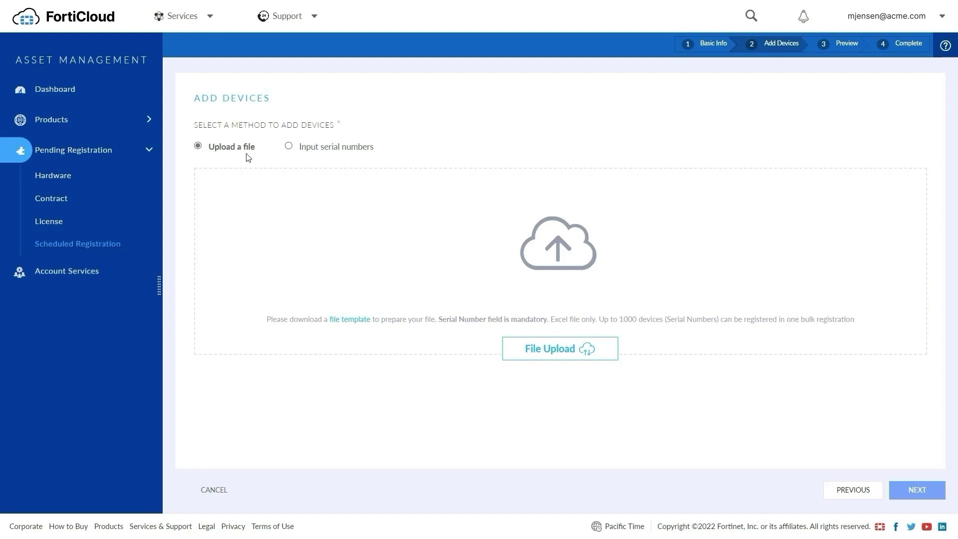
- Choose Upload a file, then download and open TC_bulk-registration-template.xlsx
click(288, 146)
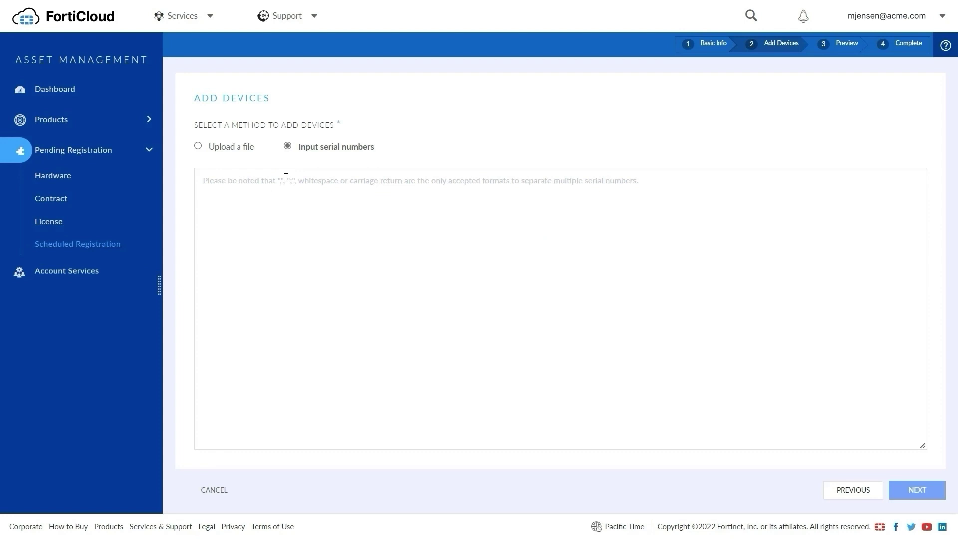
click(198, 146)
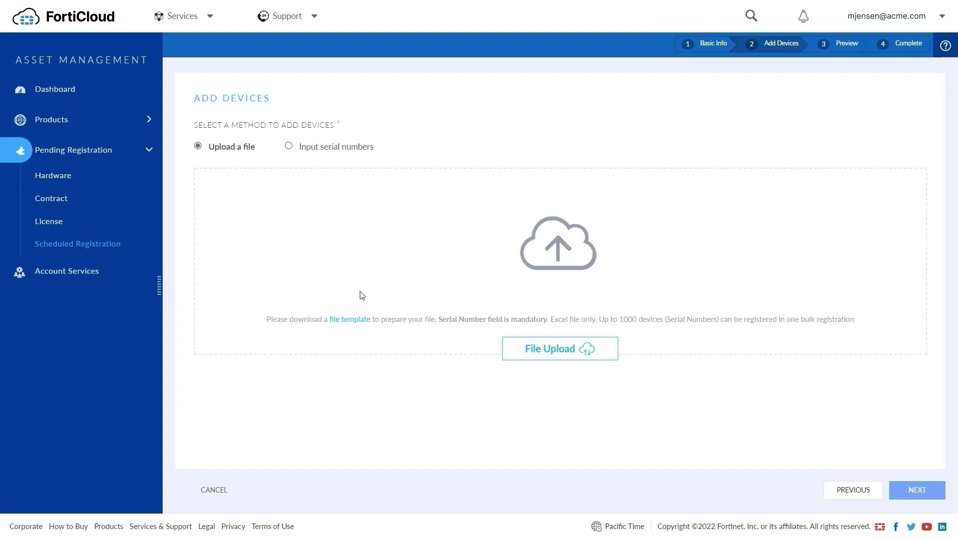
click(361, 321)
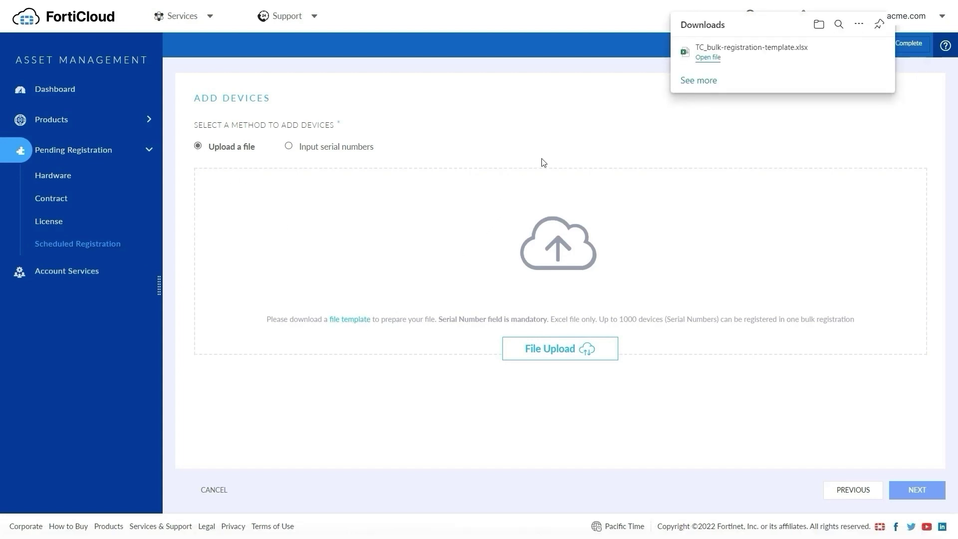
click(699, 68)
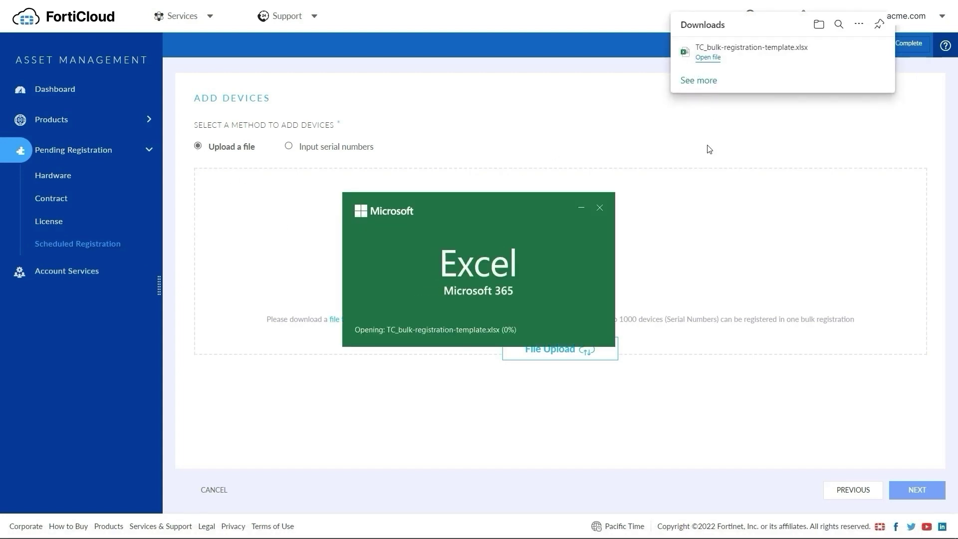
- Review the Template Instructions sheet and the Example serials, contracts and asset folder headers
key(ctrl+Home)
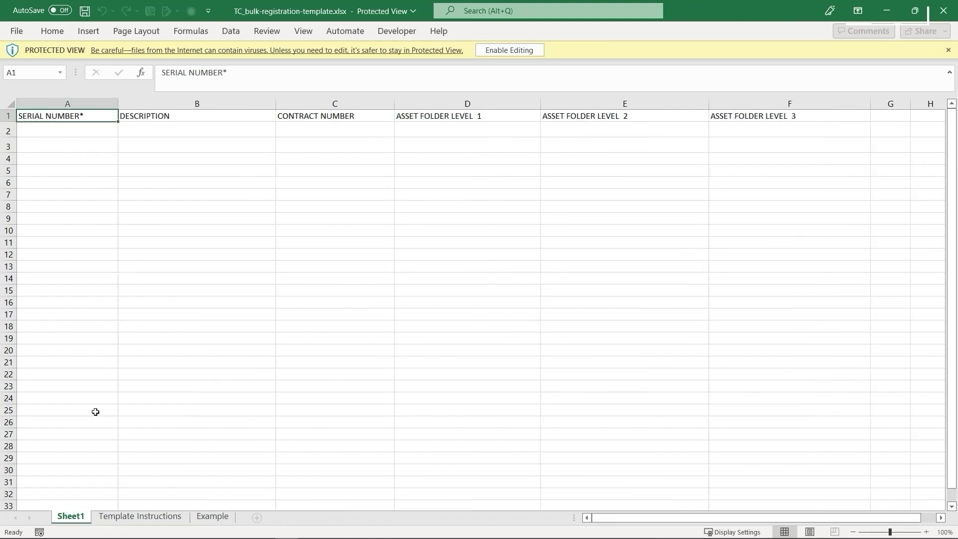
click(135, 515)
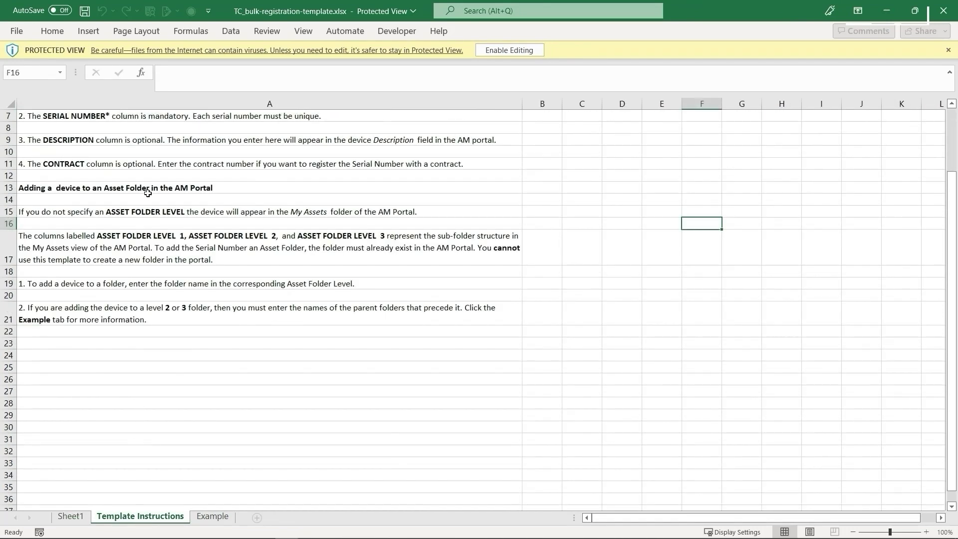
click(151, 115)
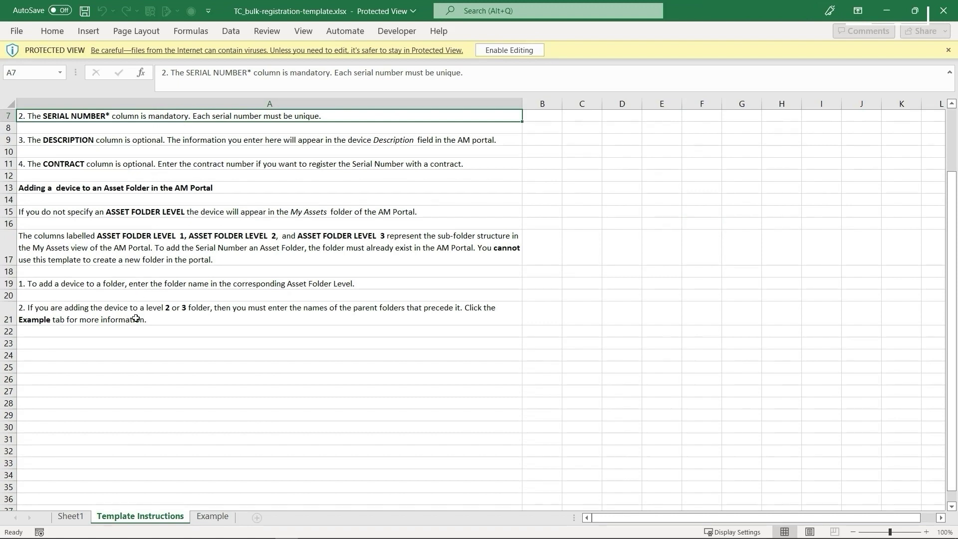
click(209, 516)
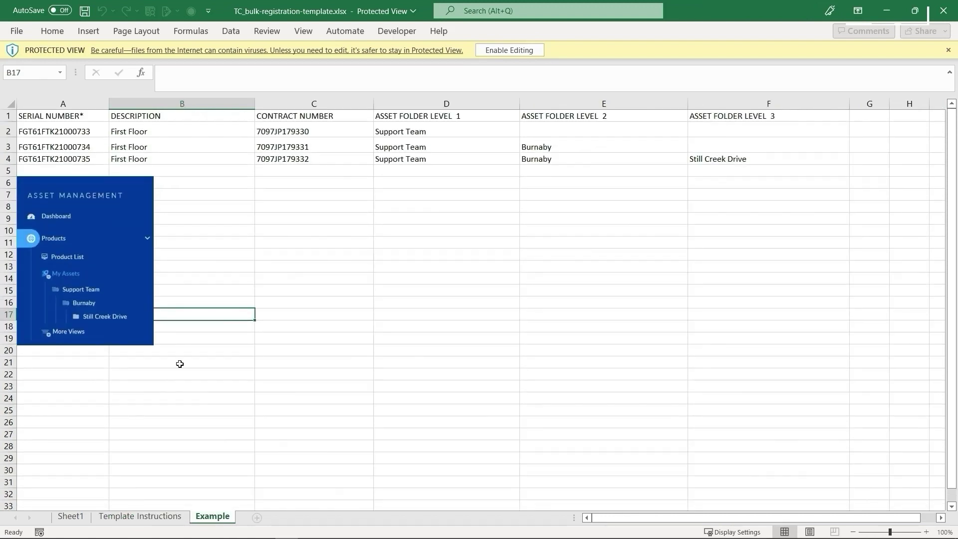
drag(78, 128, 79, 156)
drag(319, 132, 327, 160)
drag(481, 114, 719, 106)
- Enable editing and return to Sheet1's SERIAL NUMBER* column
click(486, 52)
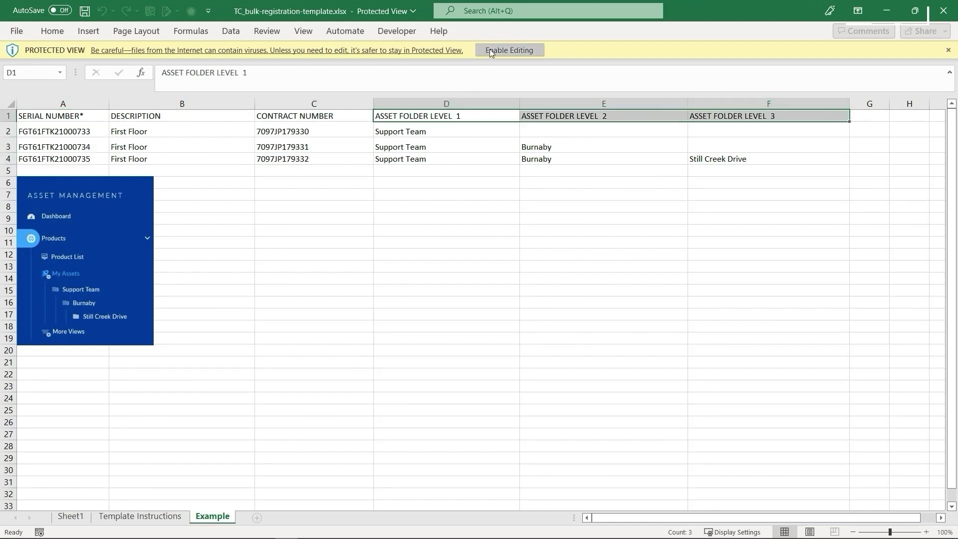
click(68, 516)
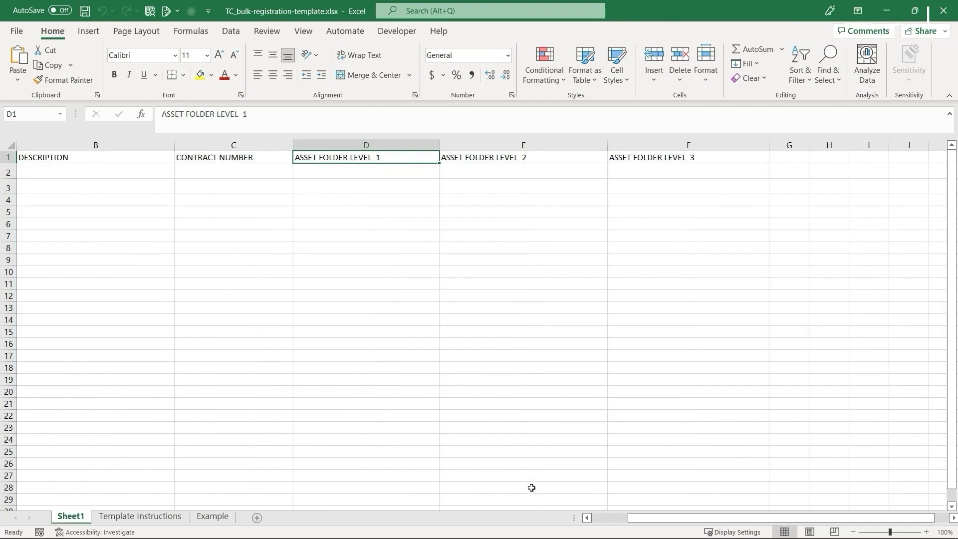
click(602, 519)
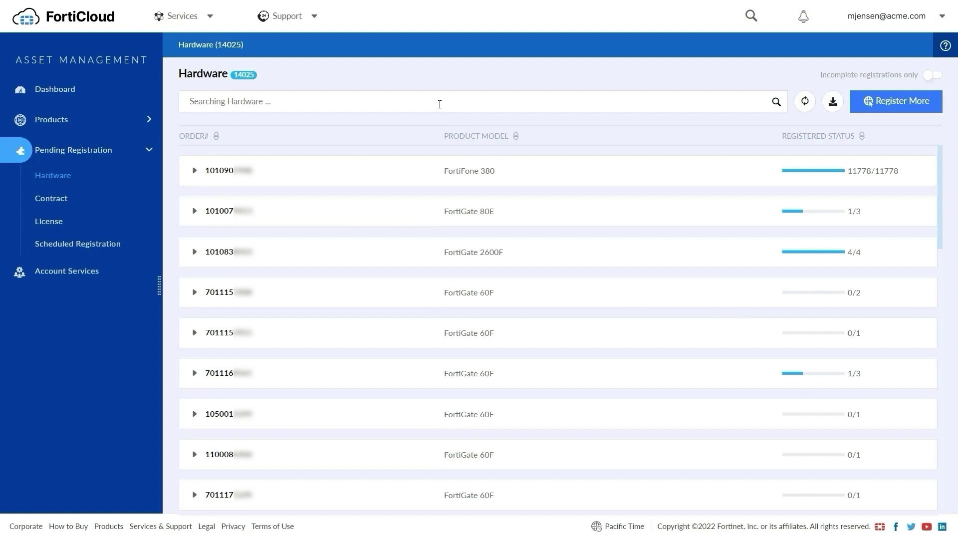
- Filter pending hardware to the 40 FortiGate 80E units and export them as CSV
click(426, 99)
text(80E)
key(Return)
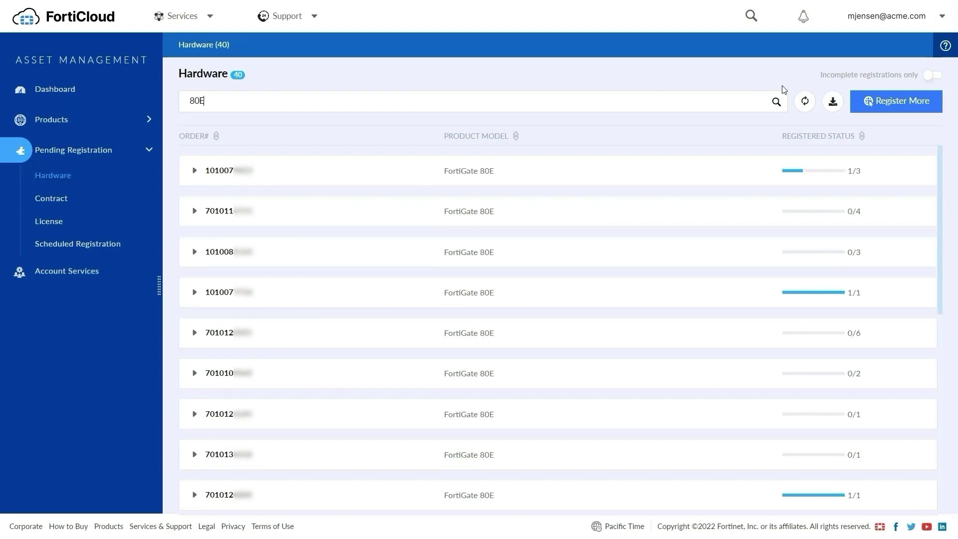
click(833, 101)
click(832, 148)
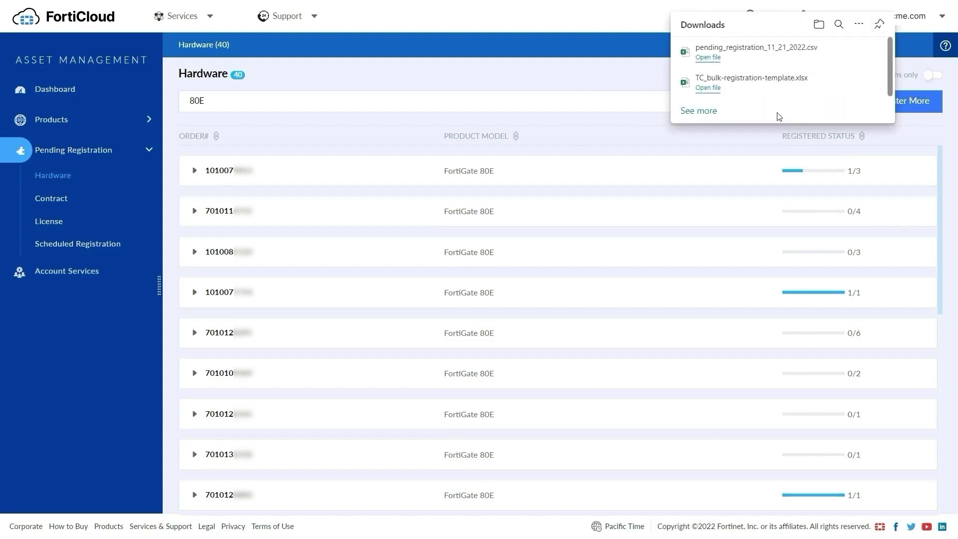
- Copy five pending 80E serial numbers from the CSV into the template's SERIAL NUMBER* column
click(716, 61)
scroll(166, 331, down, 5)
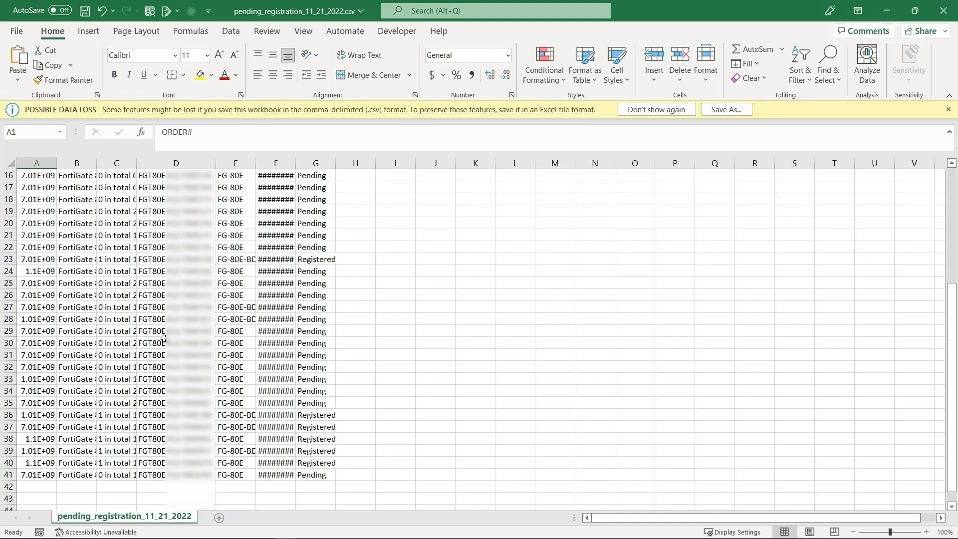
click(189, 403)
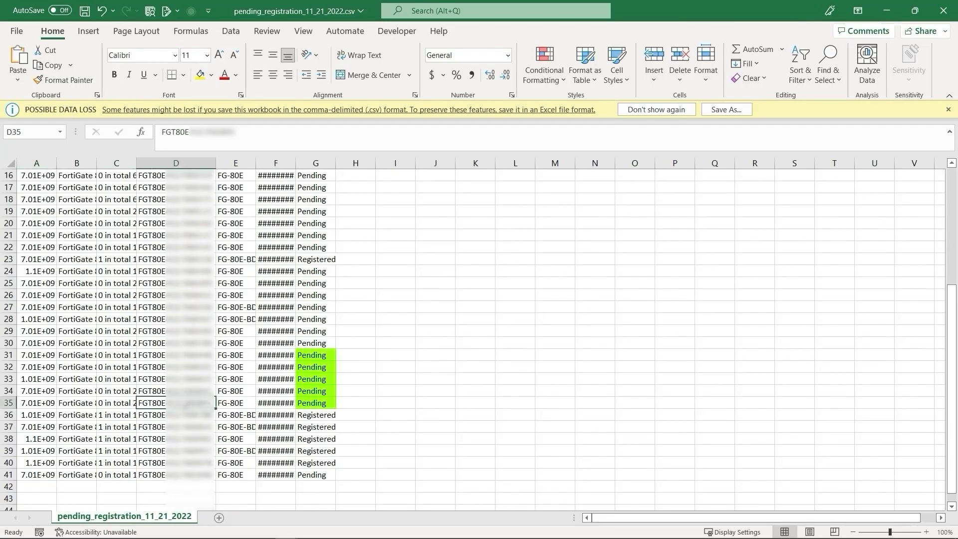
drag(187, 399, 179, 355)
key(ctrl+c)
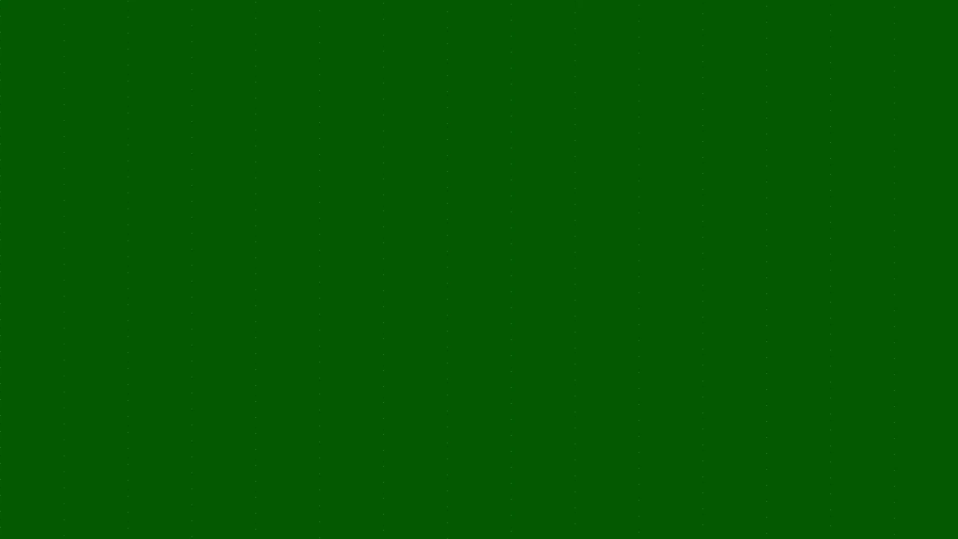
key(ctrl+v)
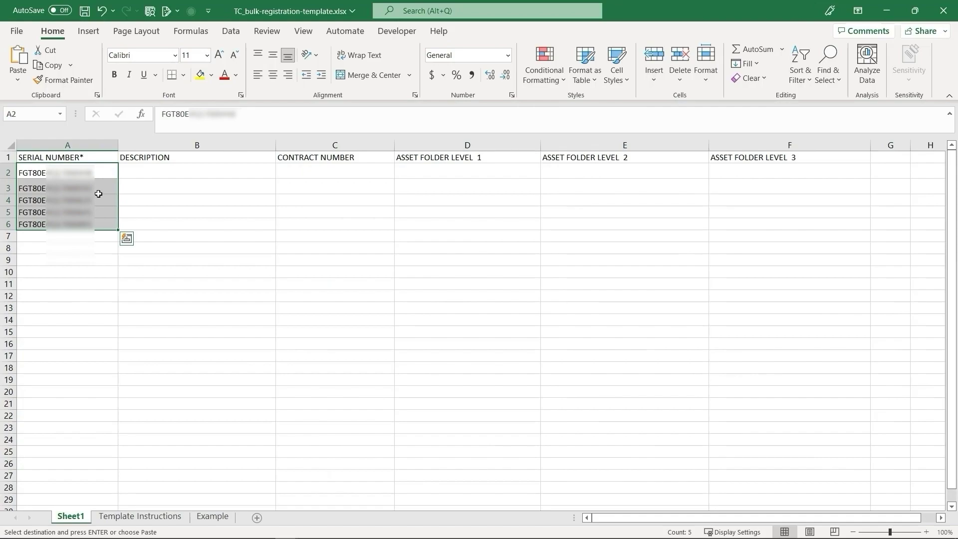
- Enter 80E as the description for all five serial-number rows
click(165, 172)
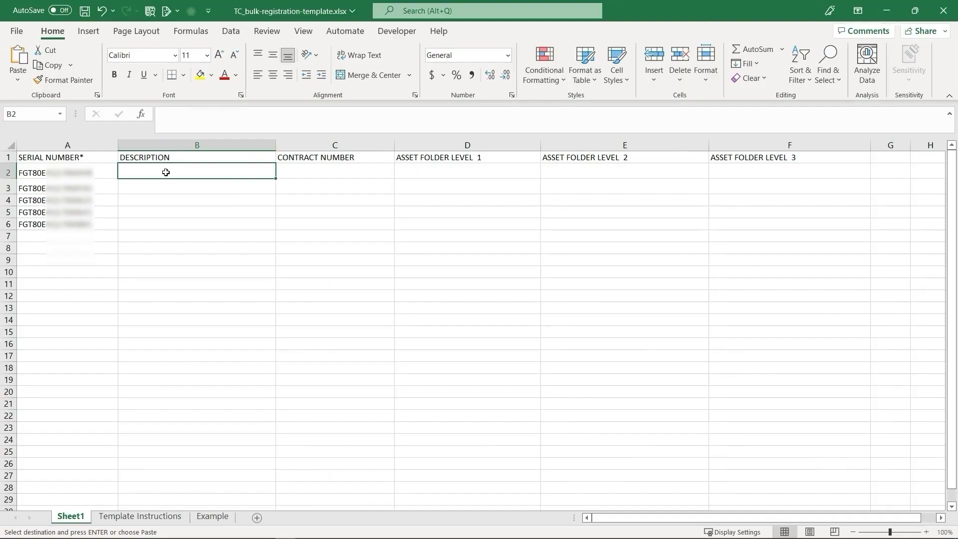
text(80E)
key(Return)
click(170, 173)
key(ctrl+c)
drag(180, 185, 176, 225)
key(ctrl+v)
click(295, 175)
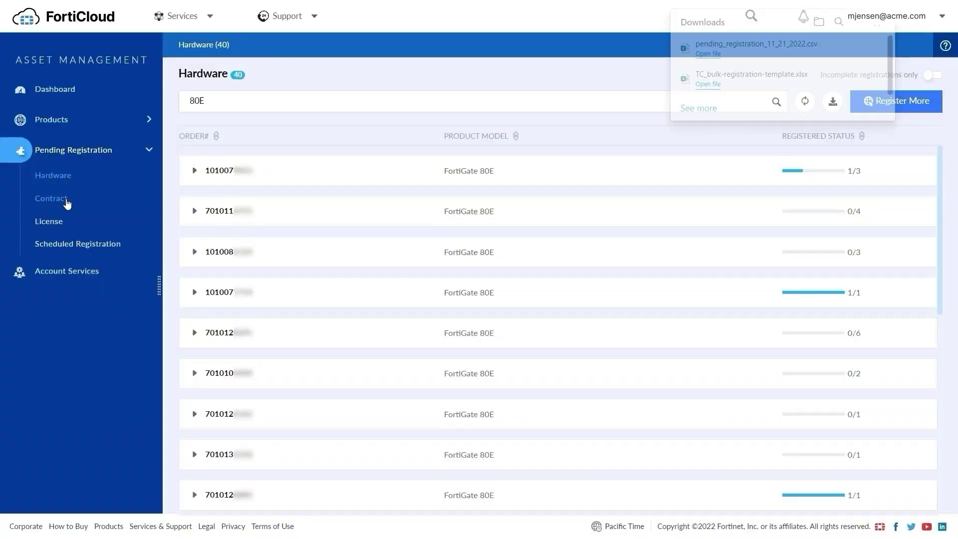
- Filter pending contracts to E80 and export the 12 matching rows as CSV
click(51, 198)
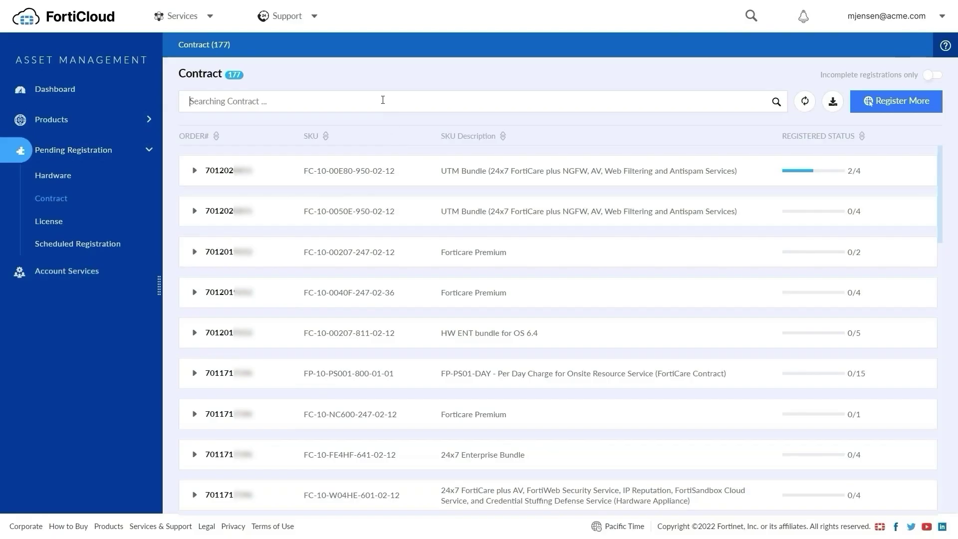
click(378, 96)
text(E80)
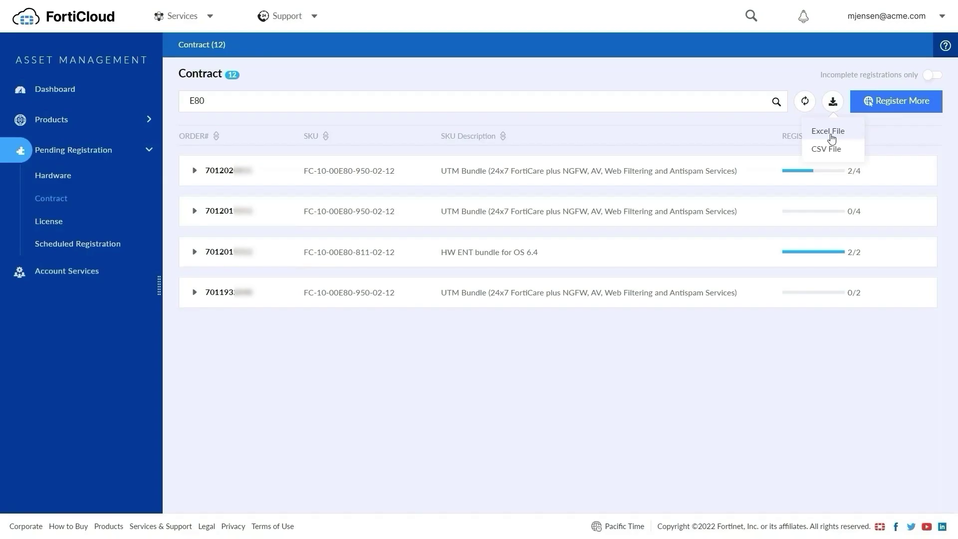
click(749, 50)
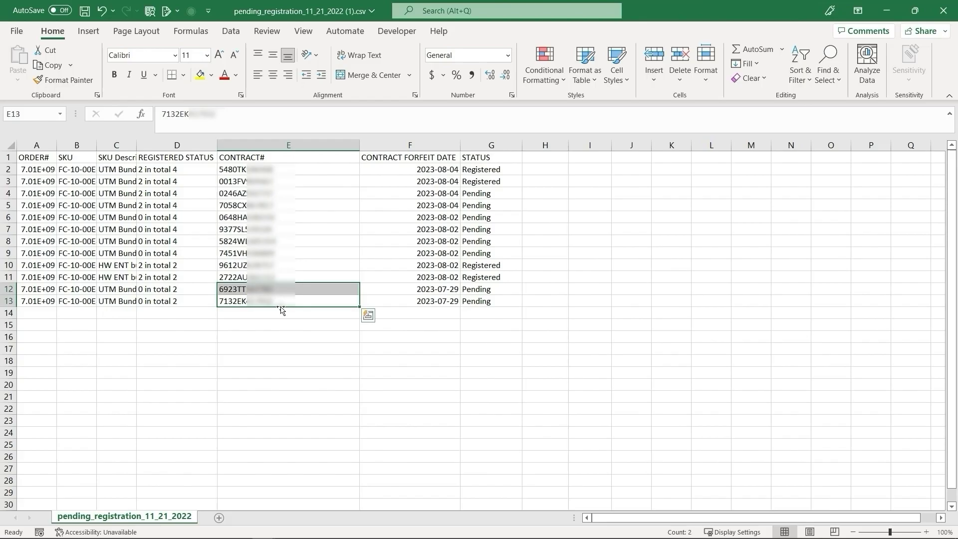
- Paste the two pending contract numbers under CONTRACT NUMBER in the template
key(alt+Tab)
key(ctrl+v)
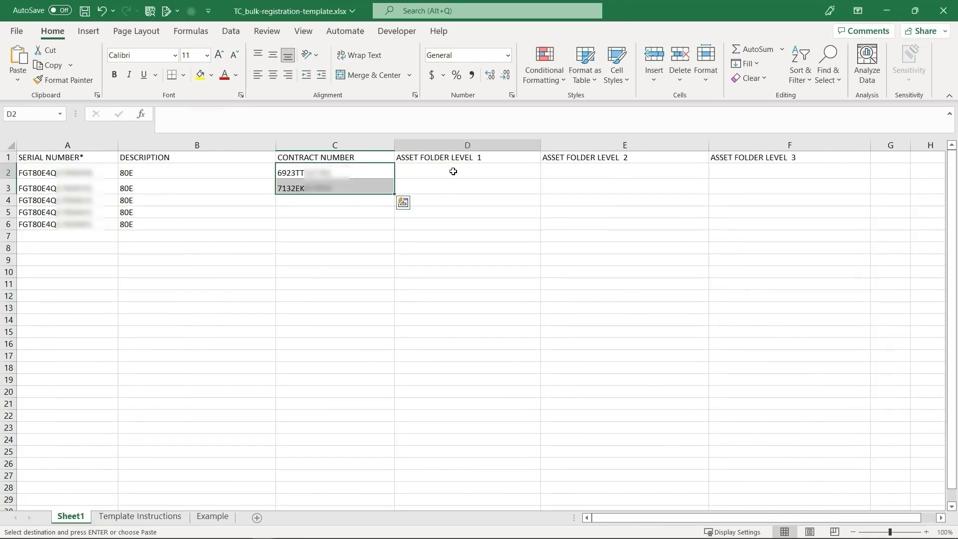
click(454, 171)
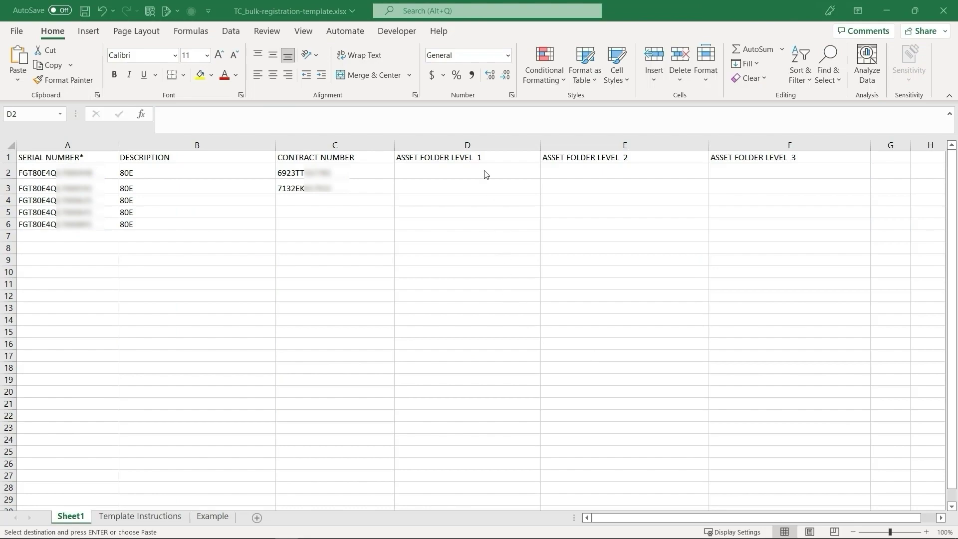
- Set rows 2–3 folders to Branch1, Location1, Department1 and row 4 to Branch2, Location2, Department2
click(486, 174)
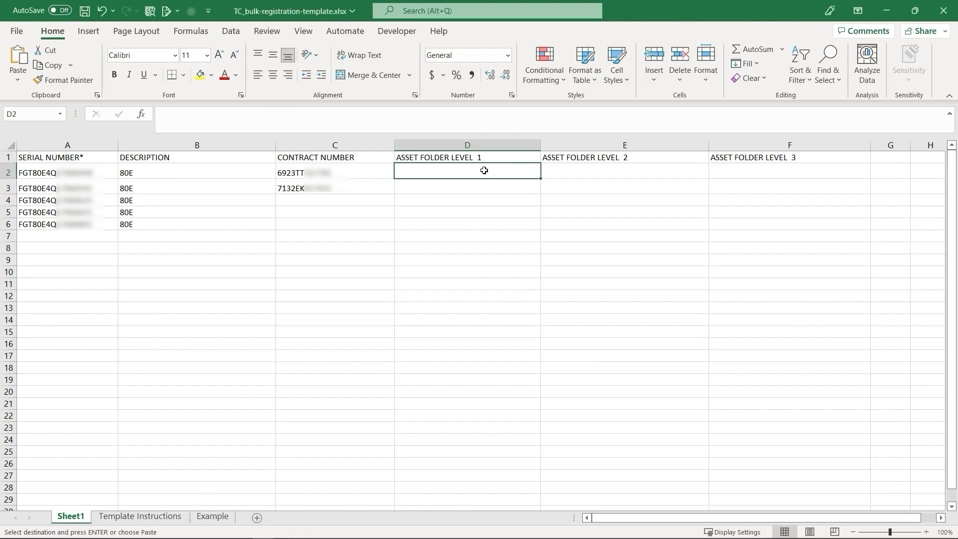
text(Branch1)
key(Tab)
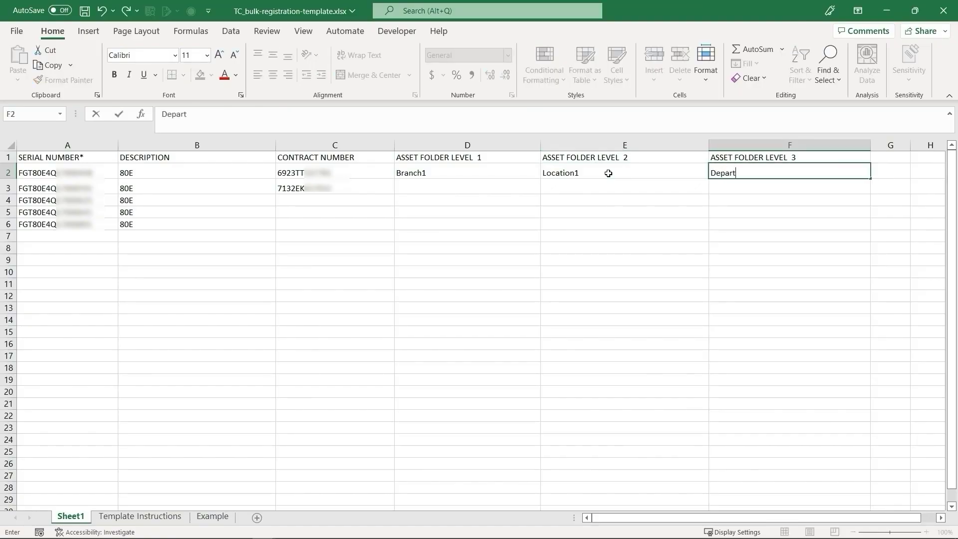
key(Return)
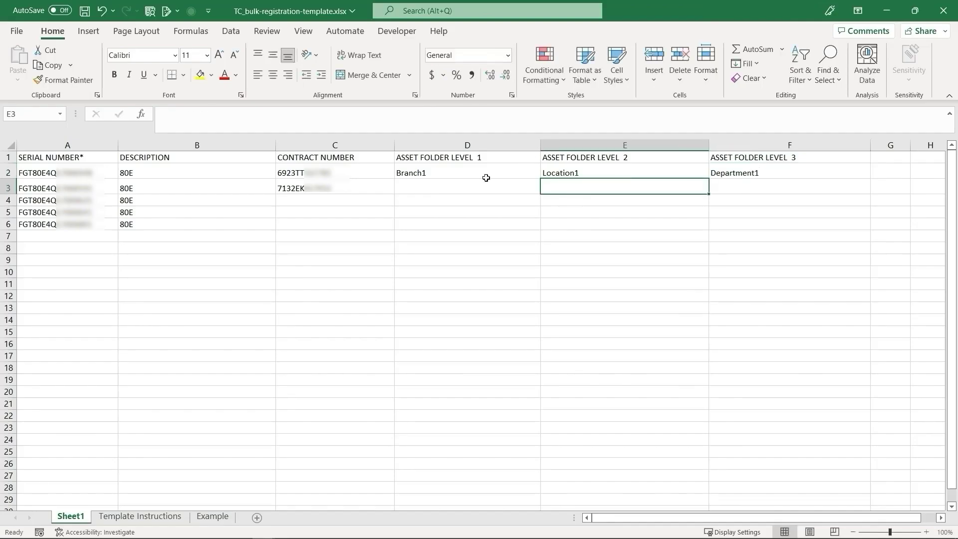
drag(485, 173, 745, 175)
key(ctrl+c)
click(473, 189)
key(ctrl+v)
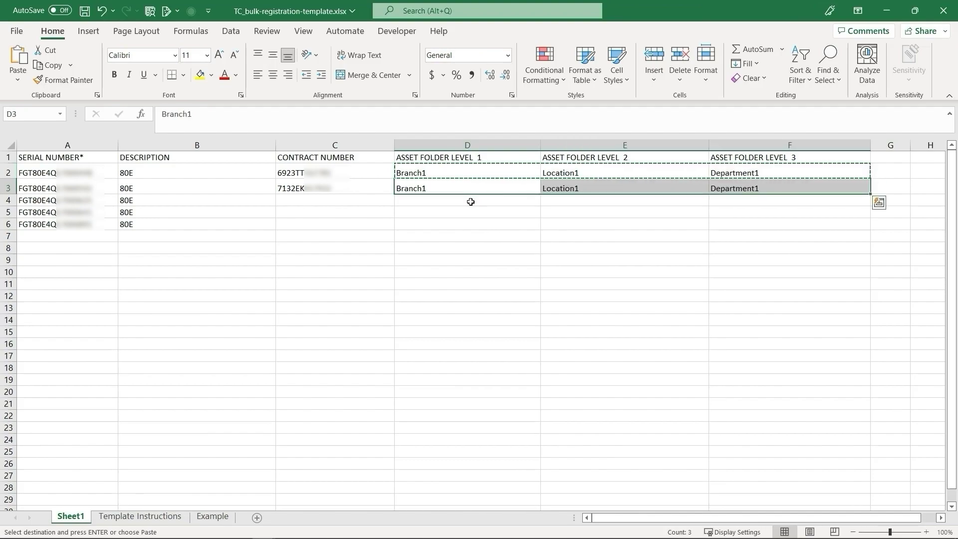
drag(869, 194, 863, 206)
click(719, 248)
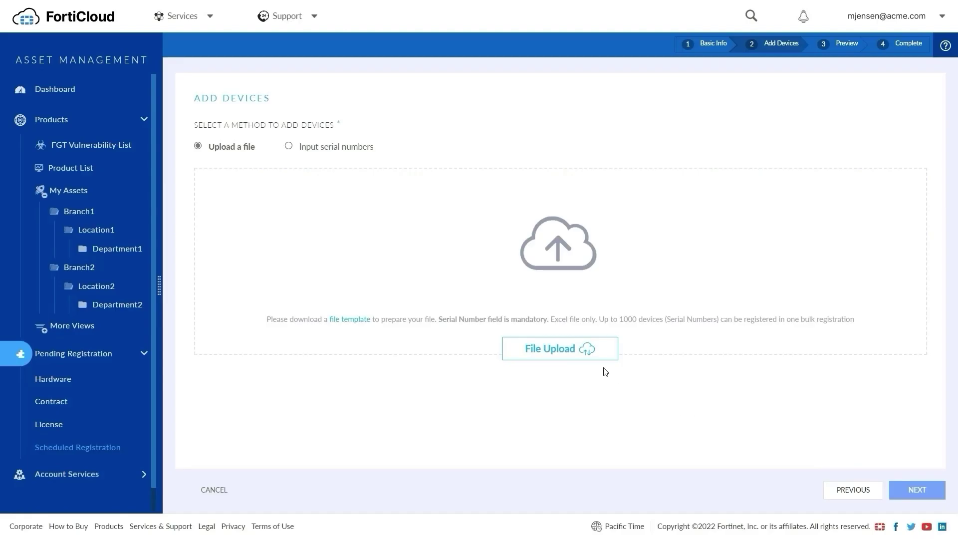
- Upload TC_bulk-registration-template.xlsx from Downloads to list its five devices
click(580, 349)
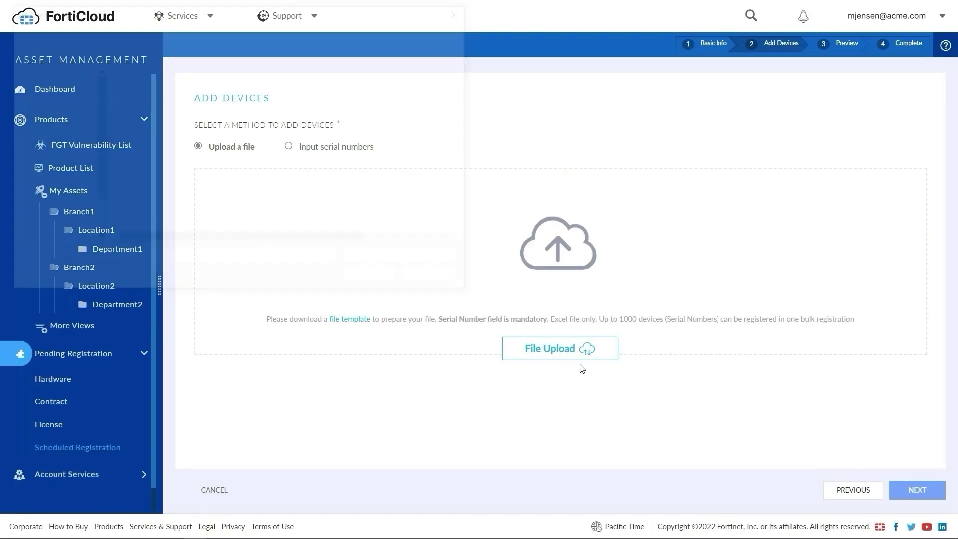
click(232, 134)
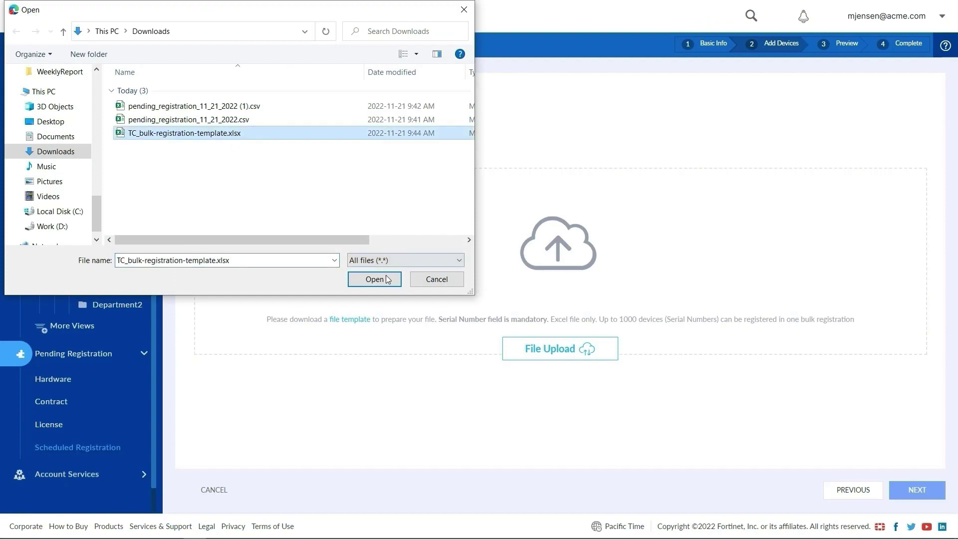
click(391, 284)
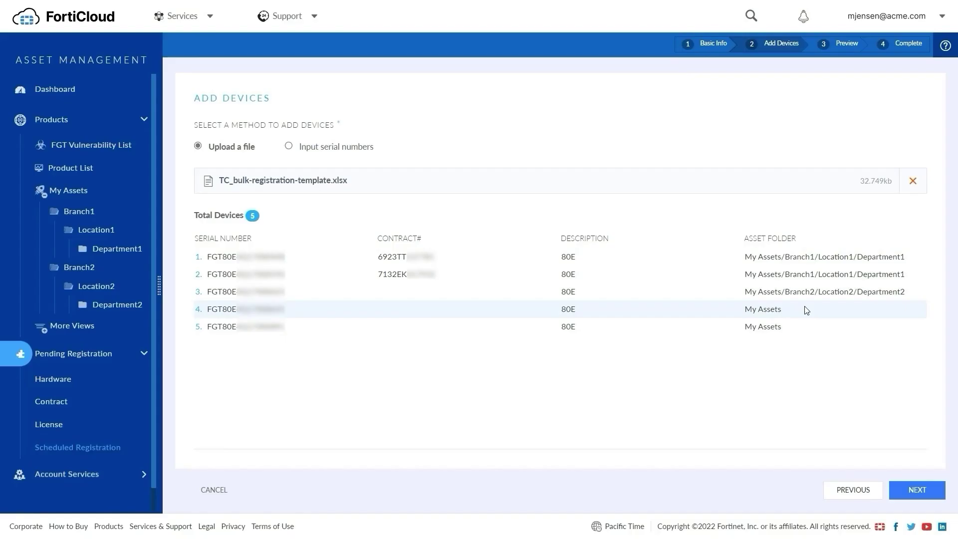
- Accept the terms on Preview and register the five uploaded devices now as batch 57668
click(908, 494)
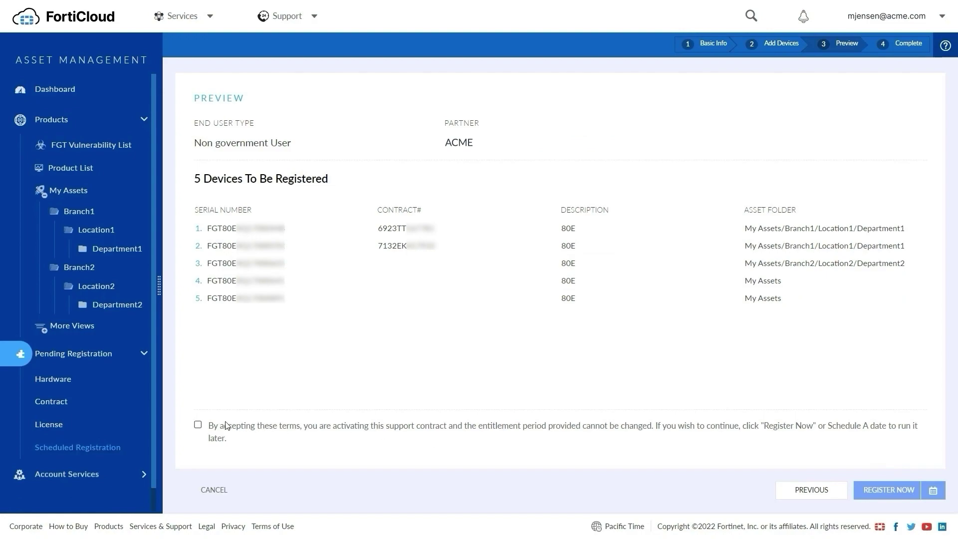
click(198, 425)
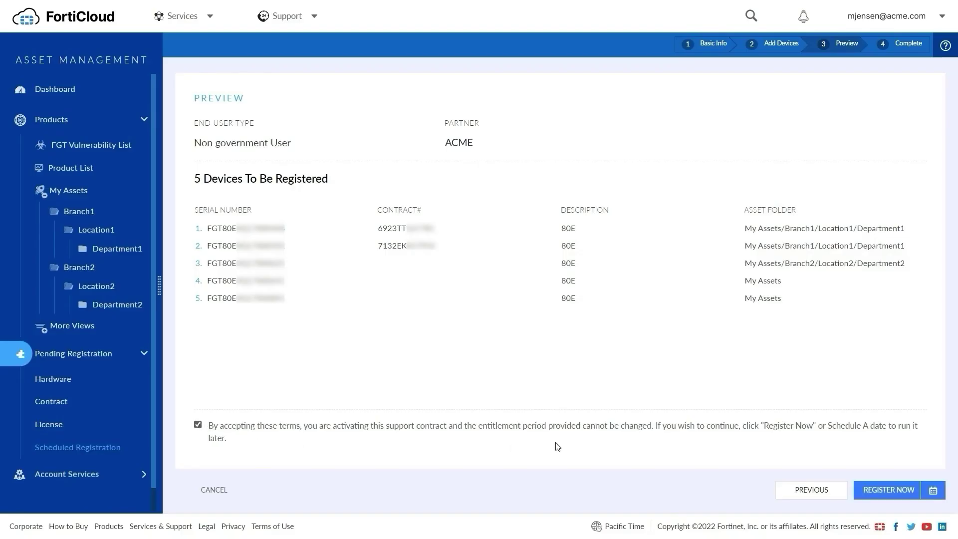
click(880, 491)
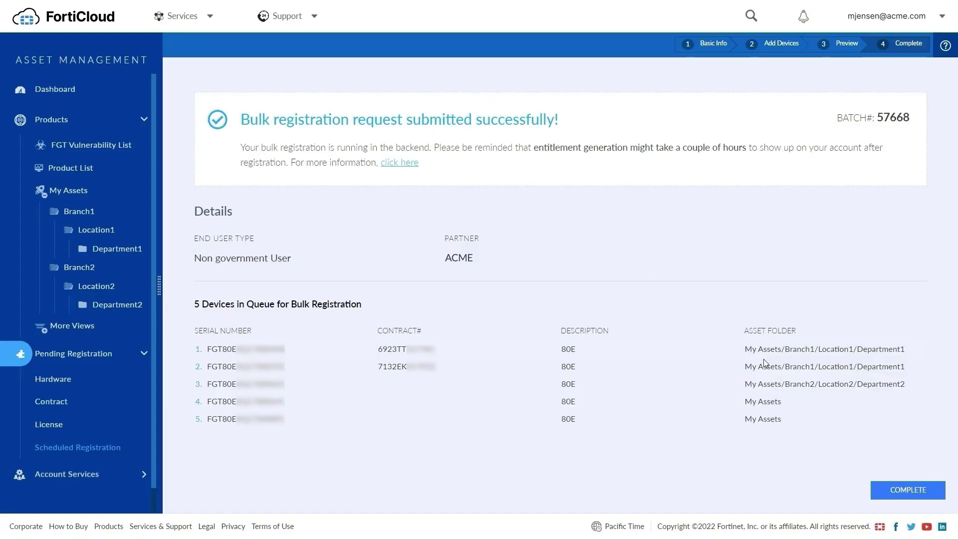
- Start a serial-number bulk registration and paste the five FortiGate 80E serials from D26:D30
click(915, 490)
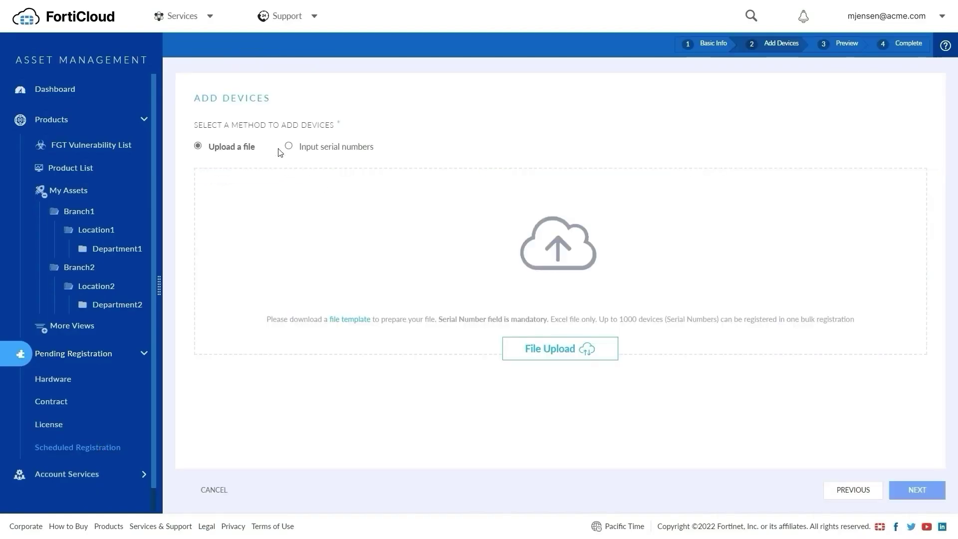
click(287, 147)
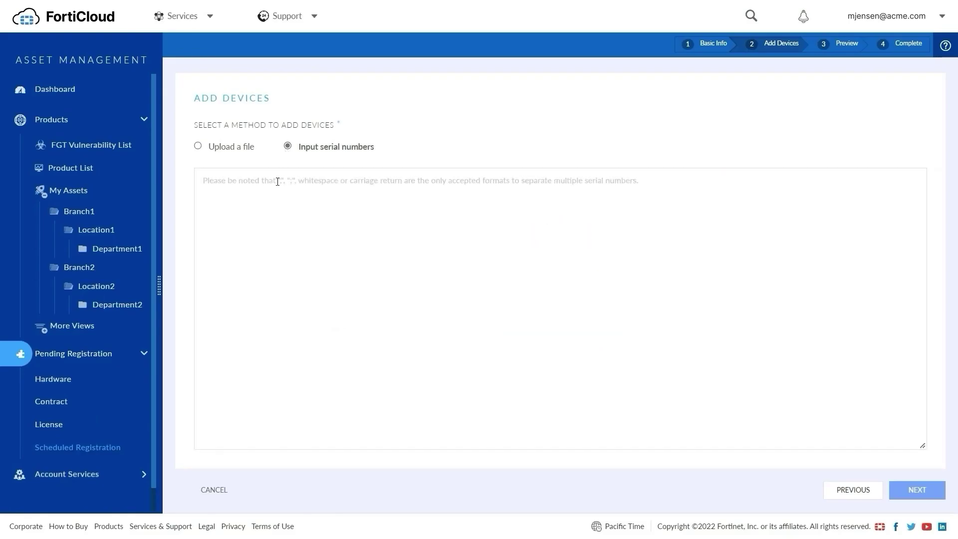
key(alt+Tab)
drag(175, 324, 176, 277)
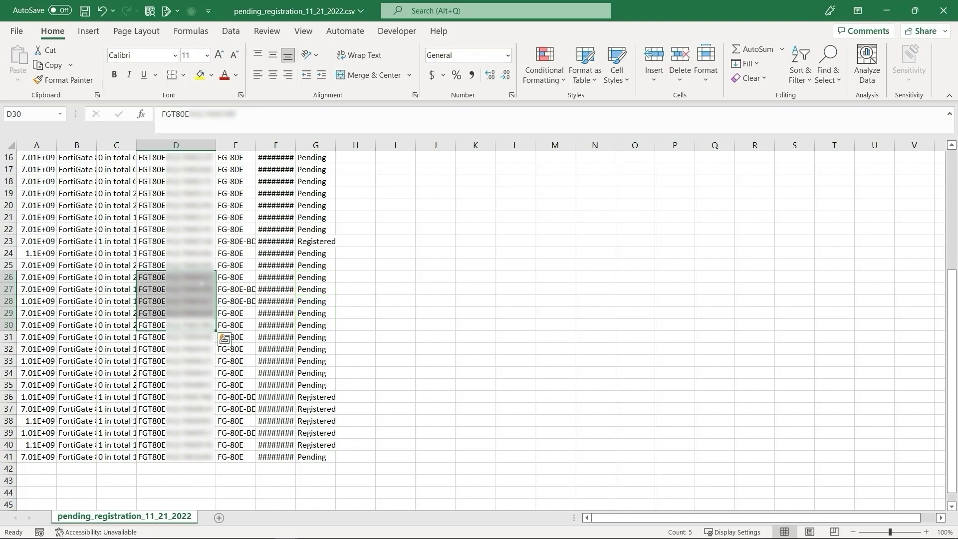
key(alt+Tab)
key(ctrl+v)
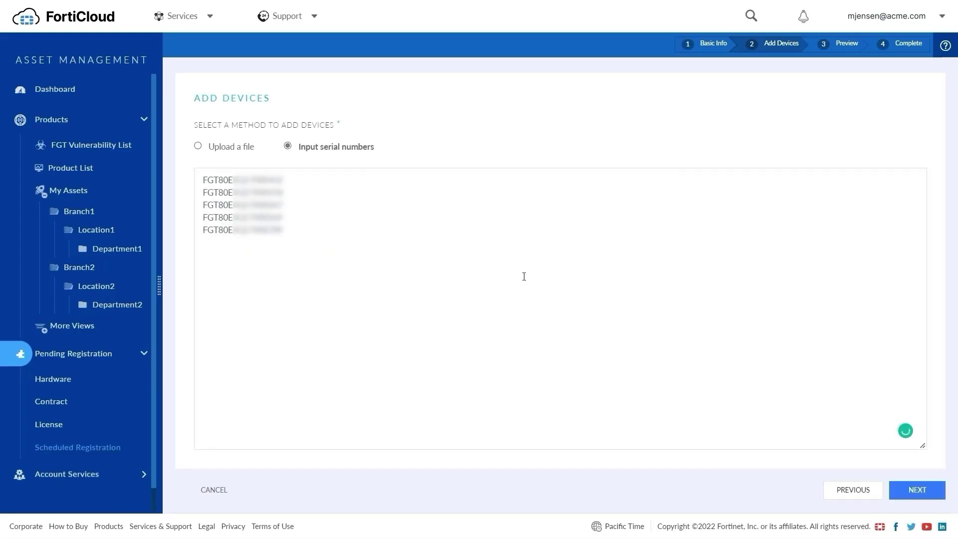
- On the device information step, assign contracts to the first two devices
click(906, 483)
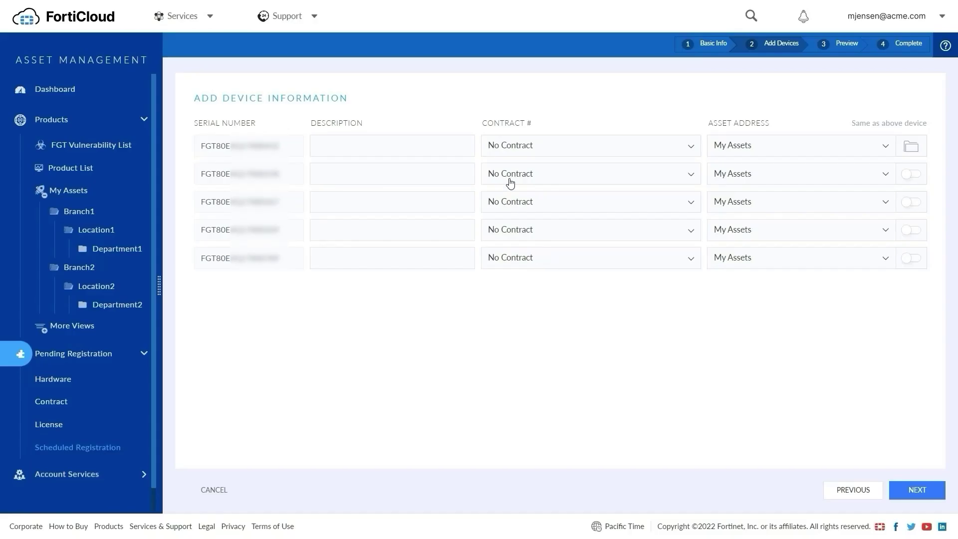
click(515, 145)
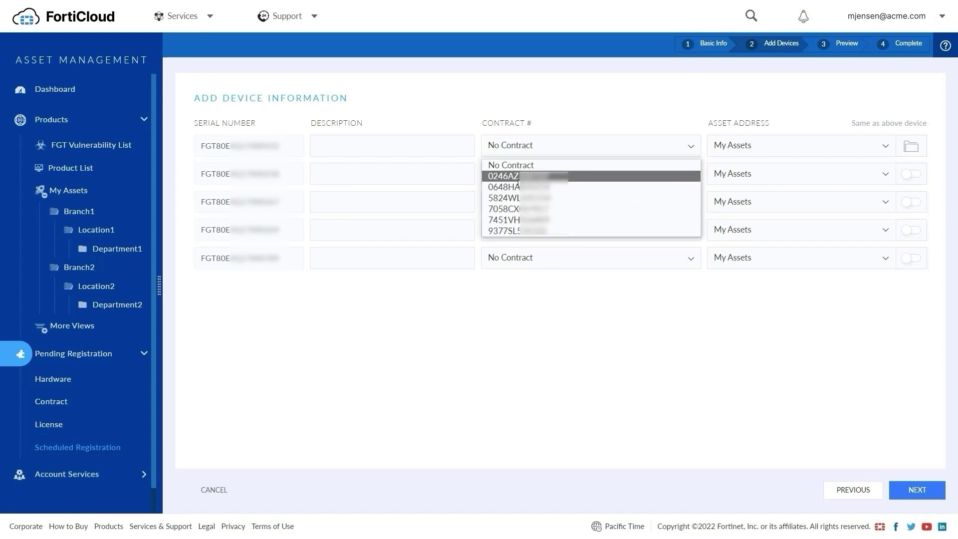
click(519, 181)
click(630, 185)
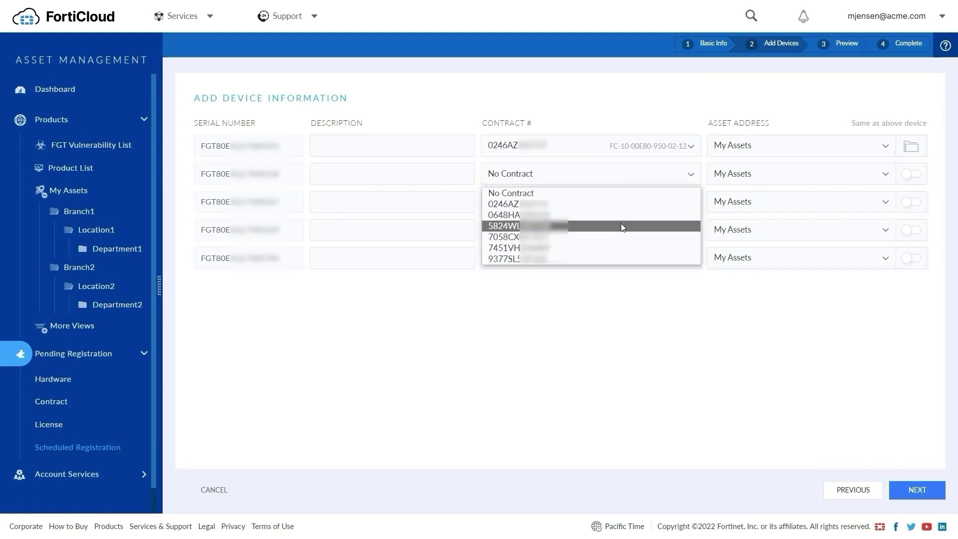
click(621, 224)
- File devices 1–3 under My Assets/Branch1/Location1 using Same as above, then preview
click(885, 146)
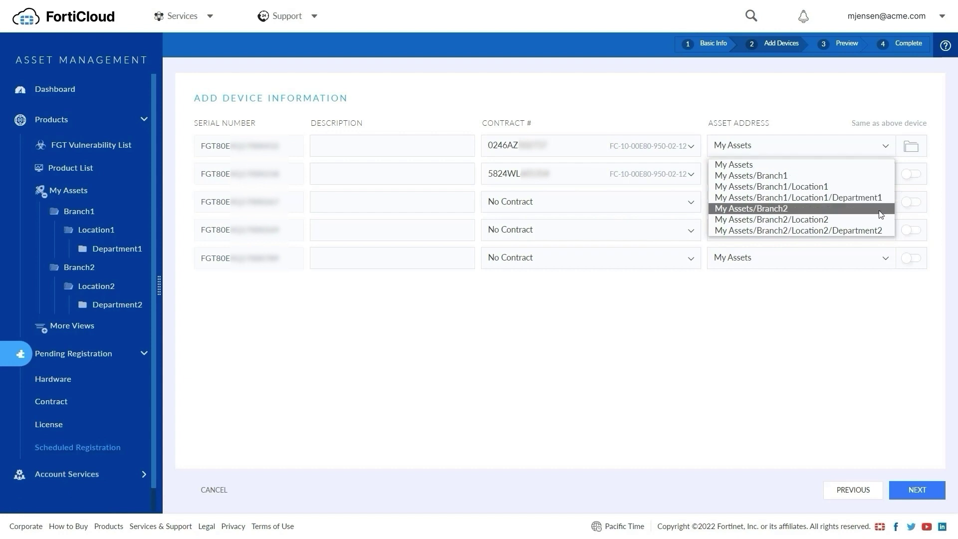
click(878, 184)
click(878, 179)
click(861, 259)
click(913, 175)
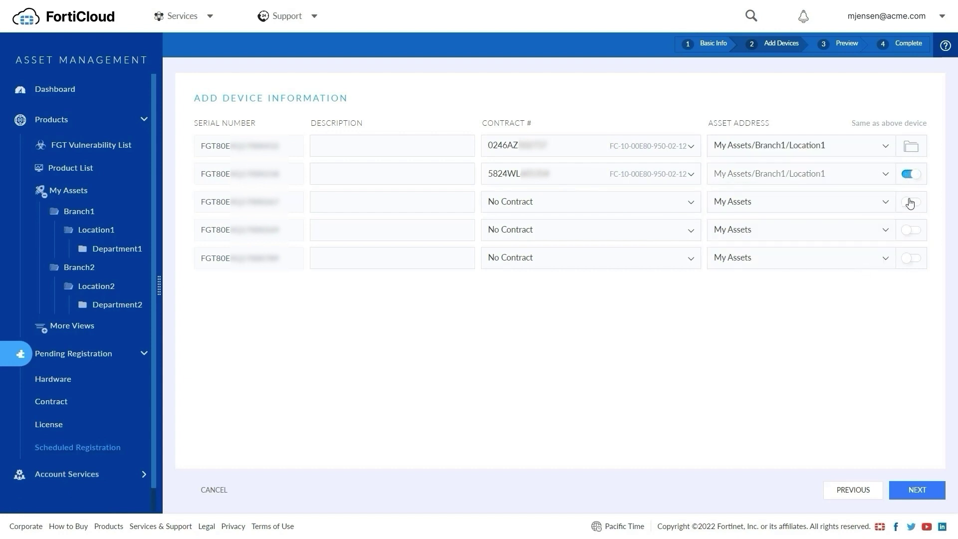
click(910, 202)
click(912, 491)
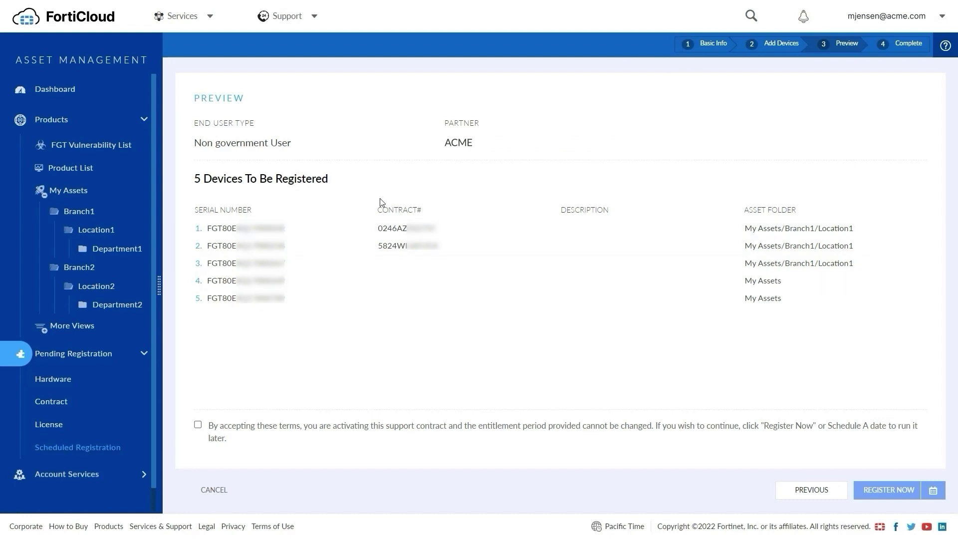
- Schedule the registration 'MyRegistration' for 2022-11-22, confirmed as batch 57669
click(252, 438)
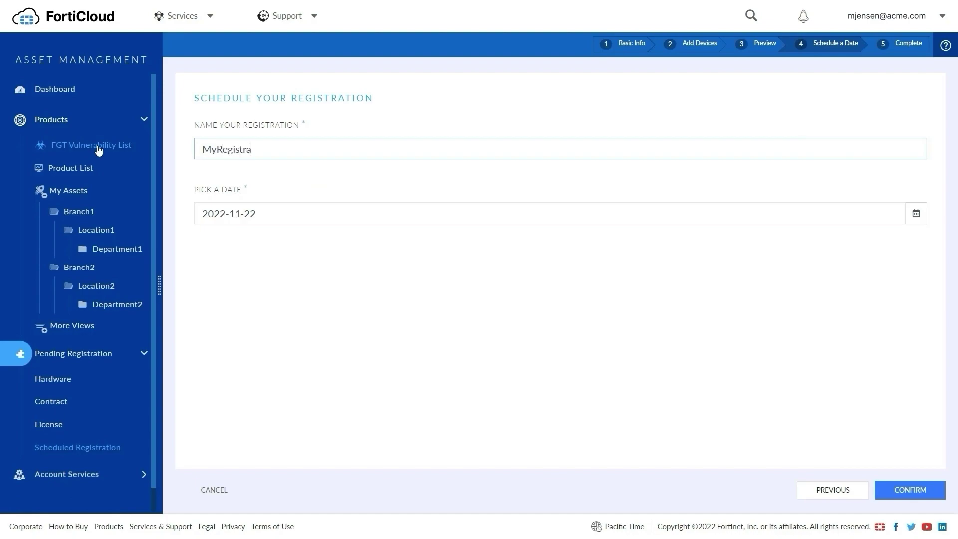
click(936, 491)
drag(232, 160, 407, 157)
click(873, 489)
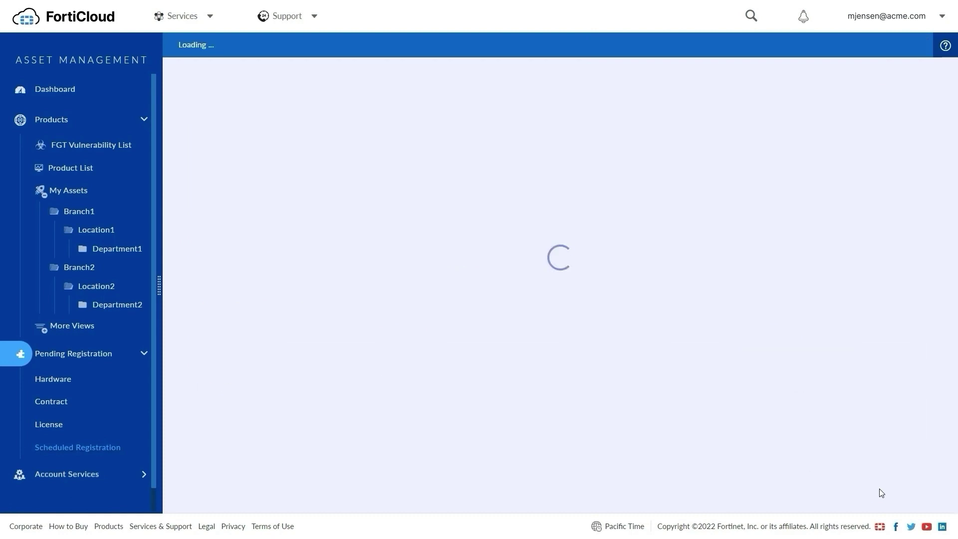